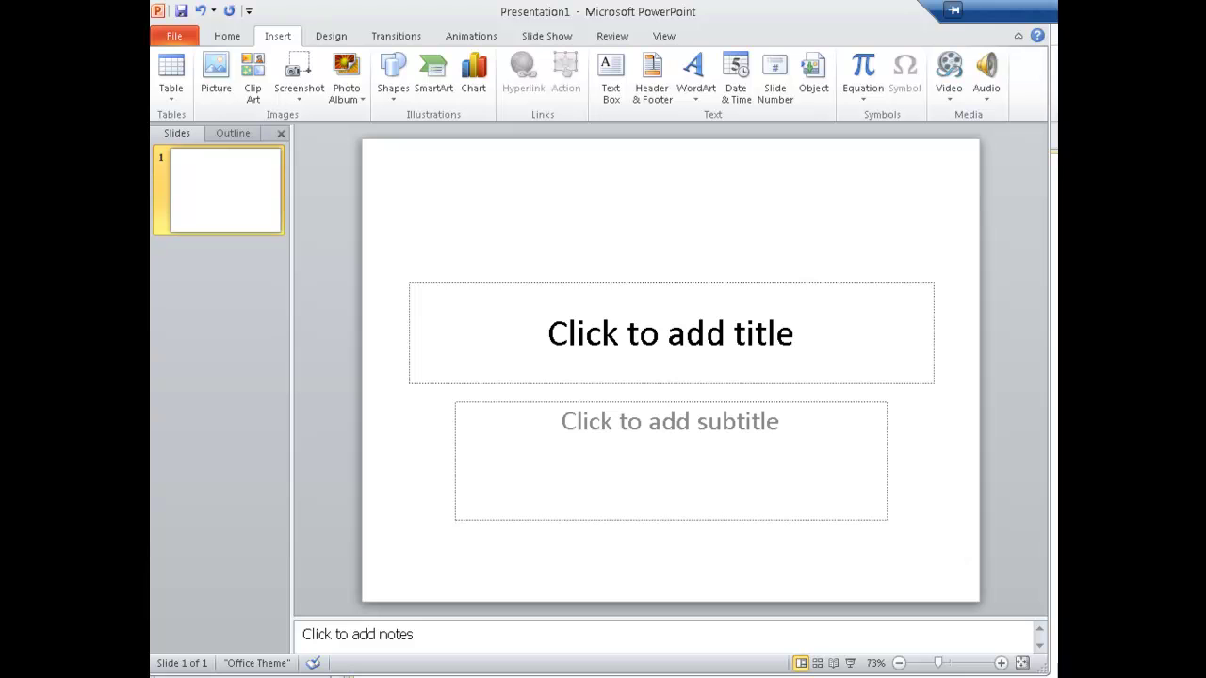
Glance over the Design themes, then bring up the View options
{"action": "left_click", "coordinate": [331, 35]}
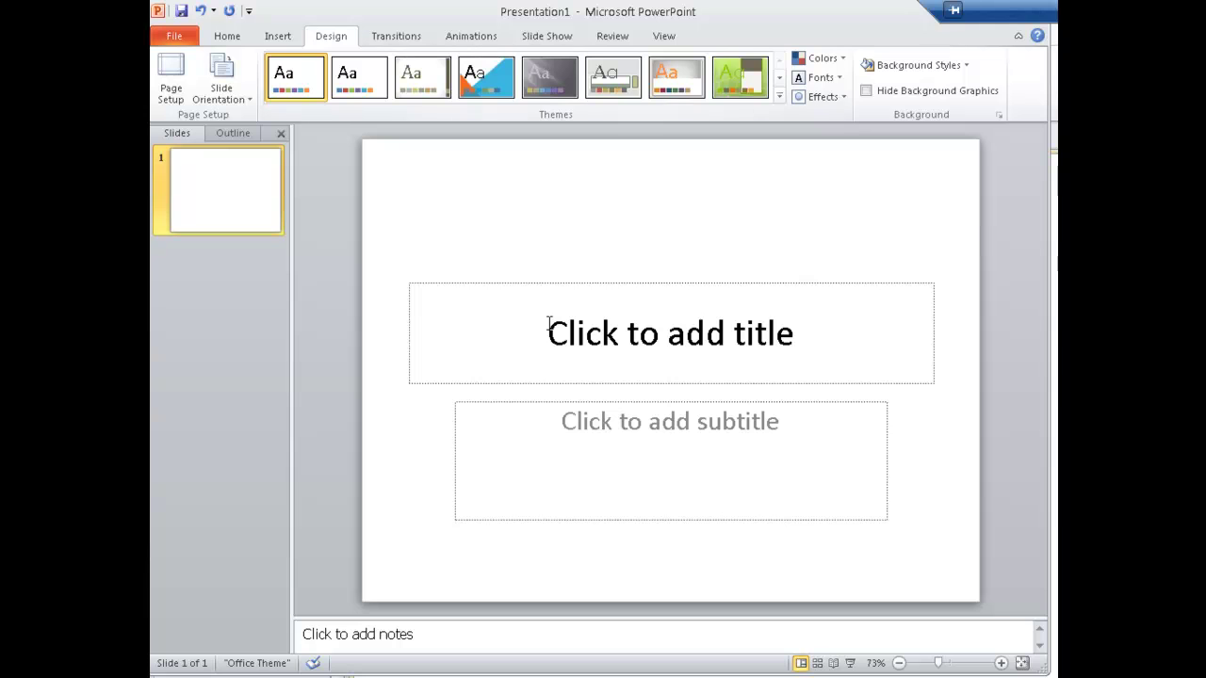
{"action": "left_click", "coordinate": [665, 37]}
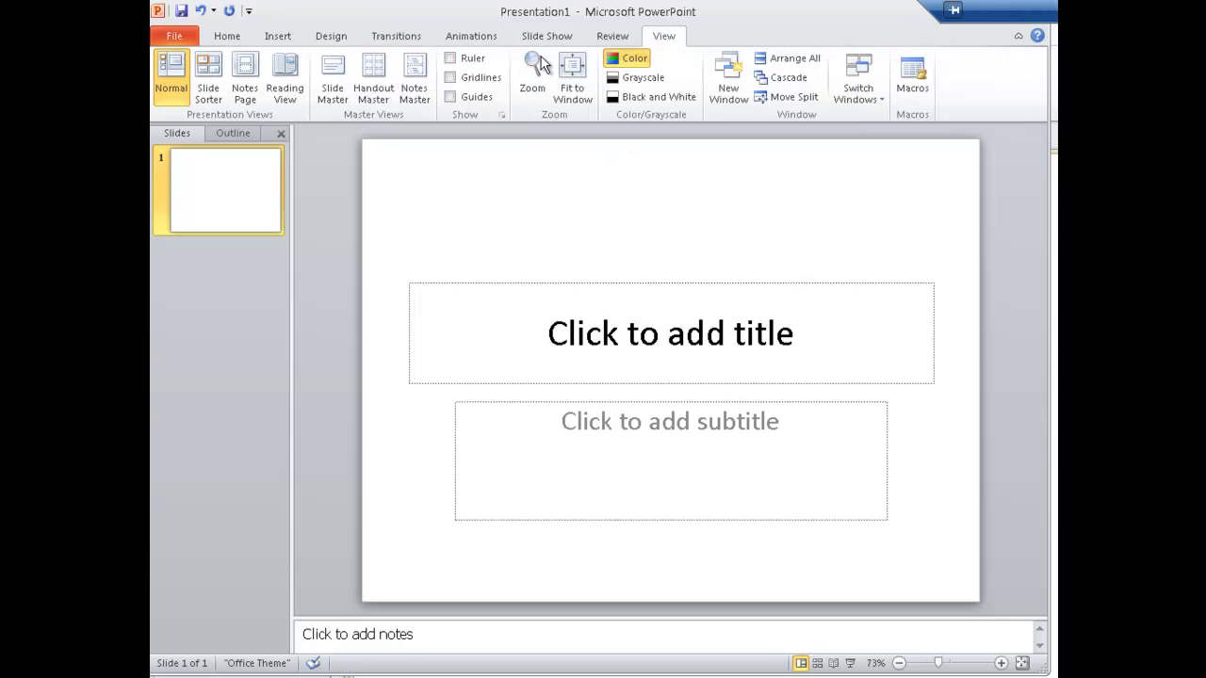
Enter Slide Master view and select the top-level Office Theme master slide
{"action": "left_click", "coordinate": [332, 90]}
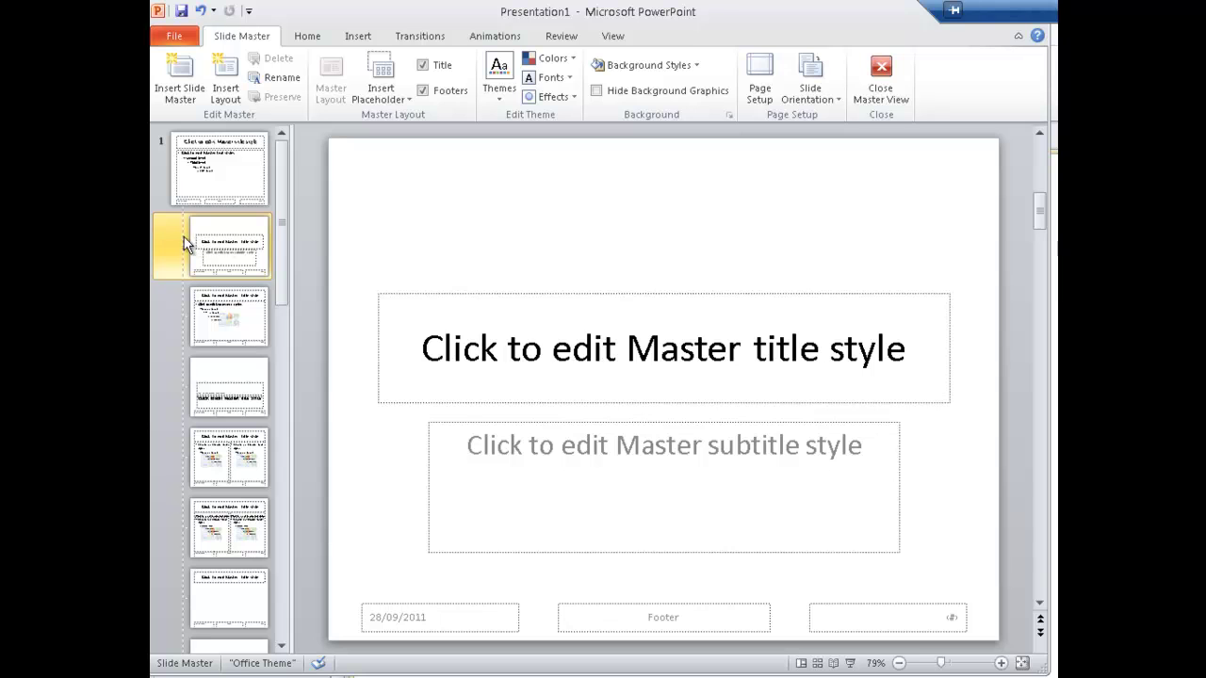
{"action": "left_click", "coordinate": [223, 172]}
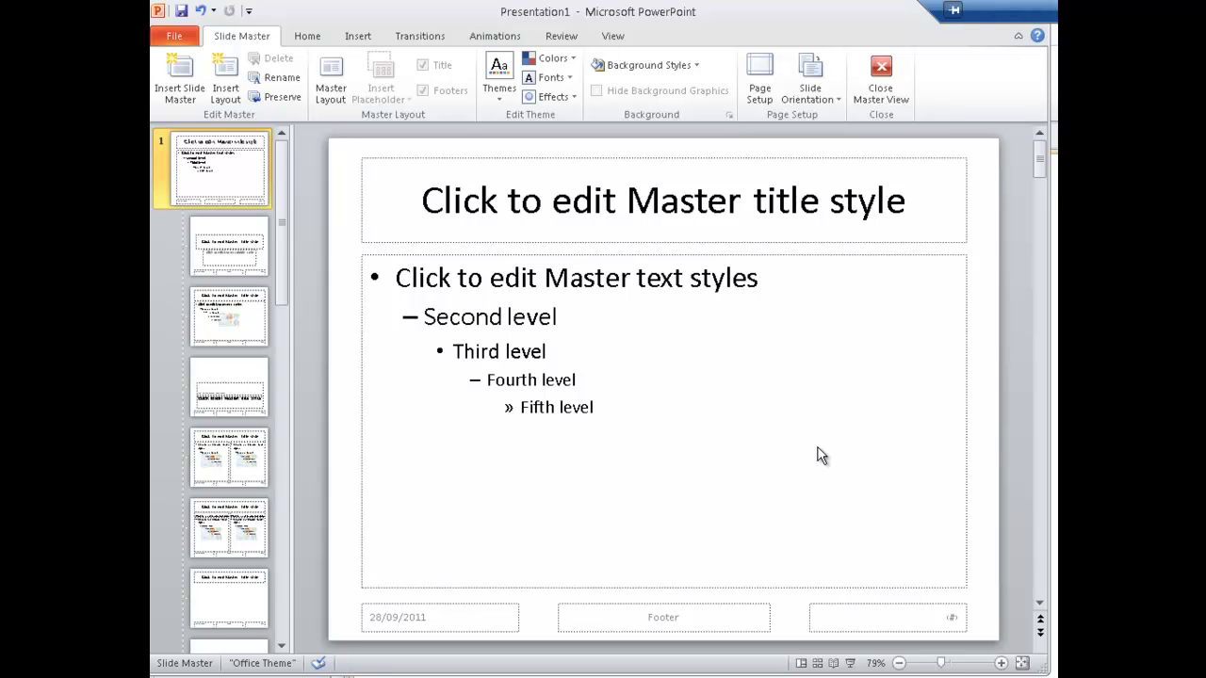
Insert the DT logo picture from My Pictures onto the slide master
{"action": "left_click", "coordinate": [361, 39]}
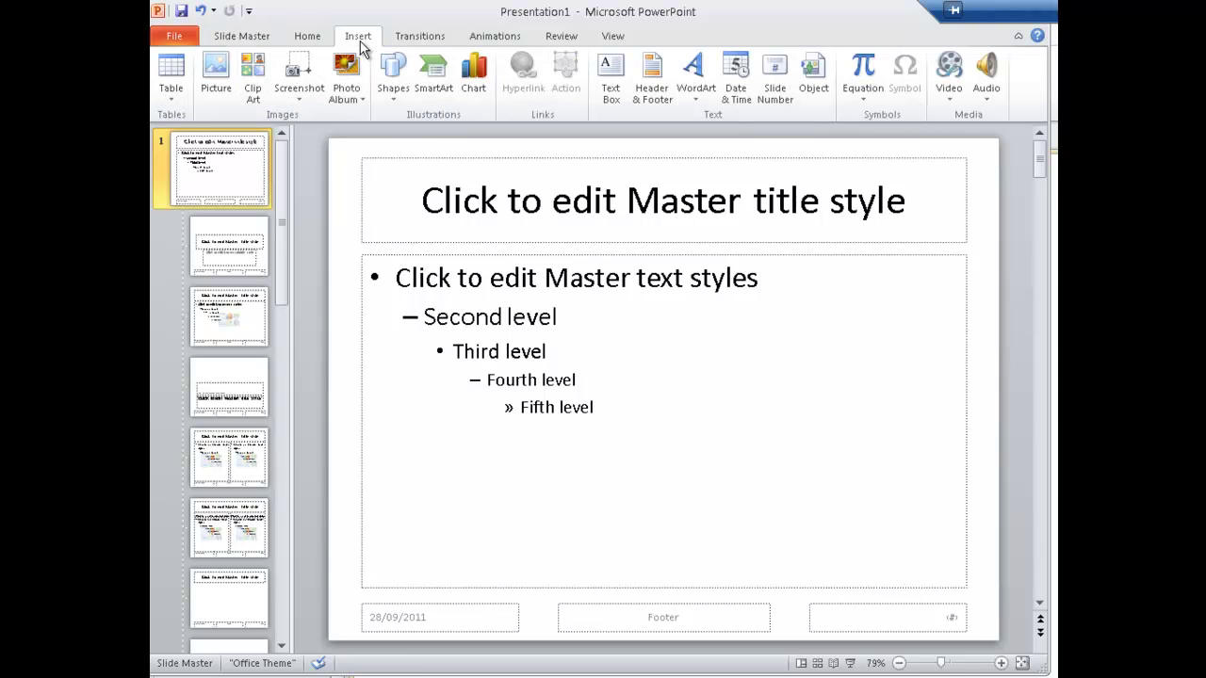
{"action": "left_click", "coordinate": [215, 81]}
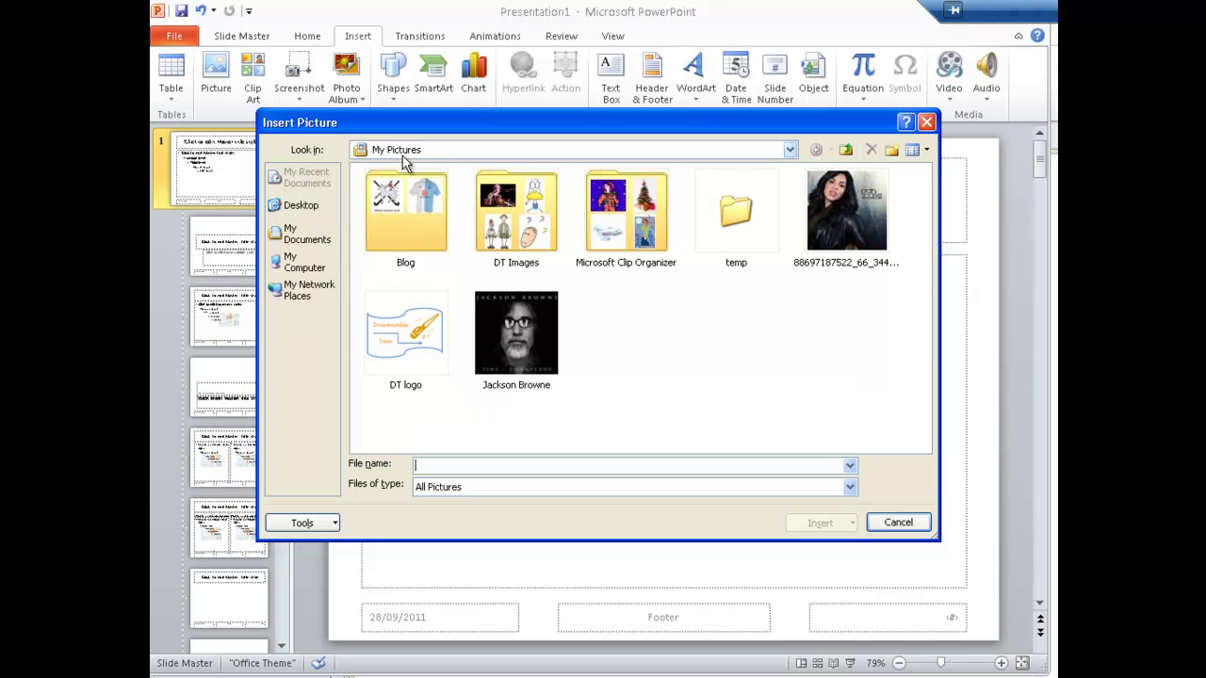
{"action": "left_click", "coordinate": [395, 341]}
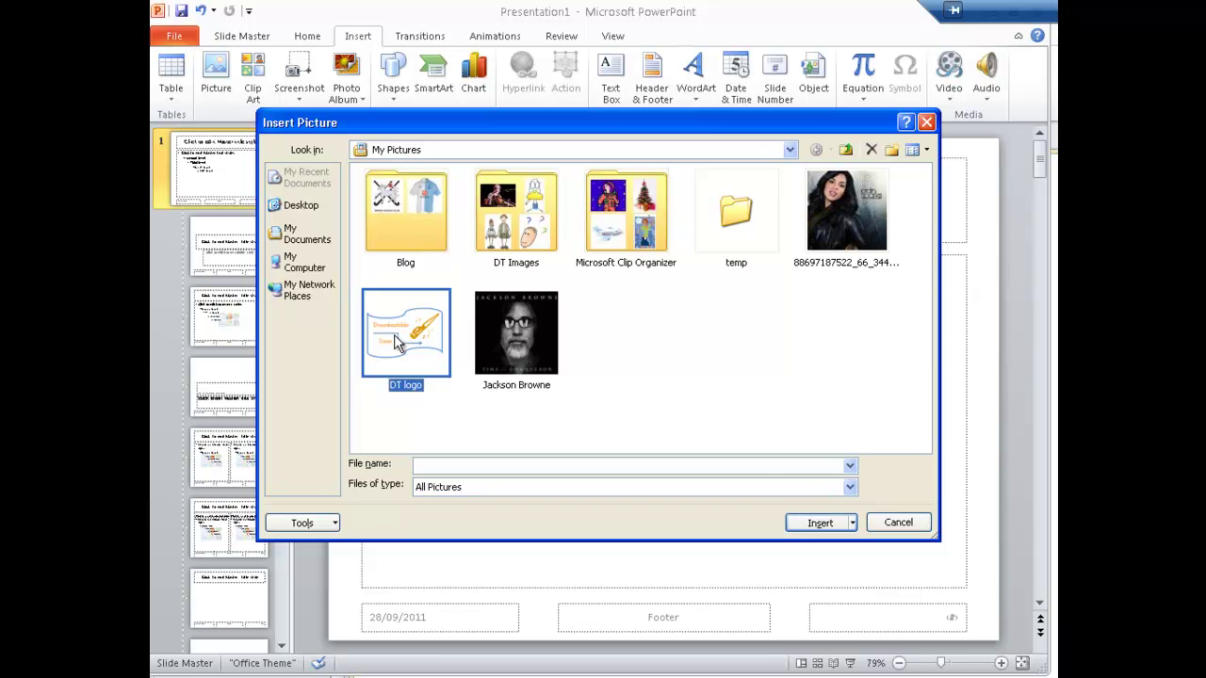
{"action": "left_click", "coordinate": [820, 523]}
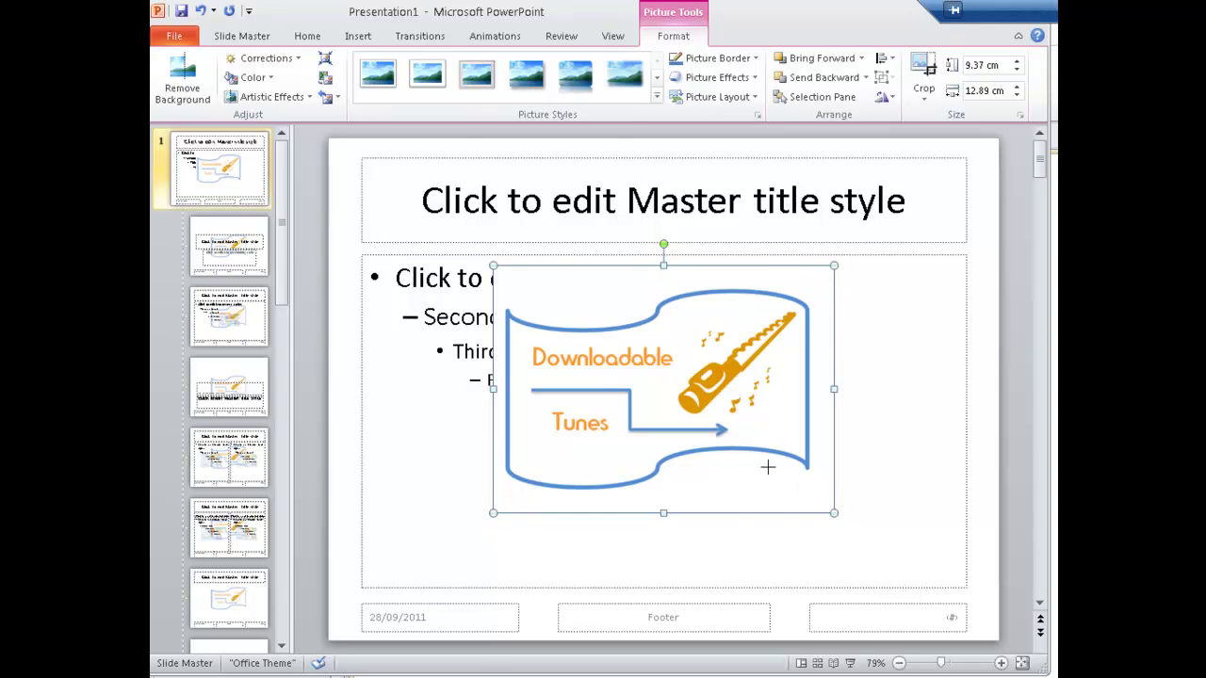
Shrink the logo to about 3.2 by 4.4 cm in the top-right corner, narrowing the title box beside it
{"action": "left_click_drag", "start_coordinate": [768, 468], "coordinate": [613, 349]}
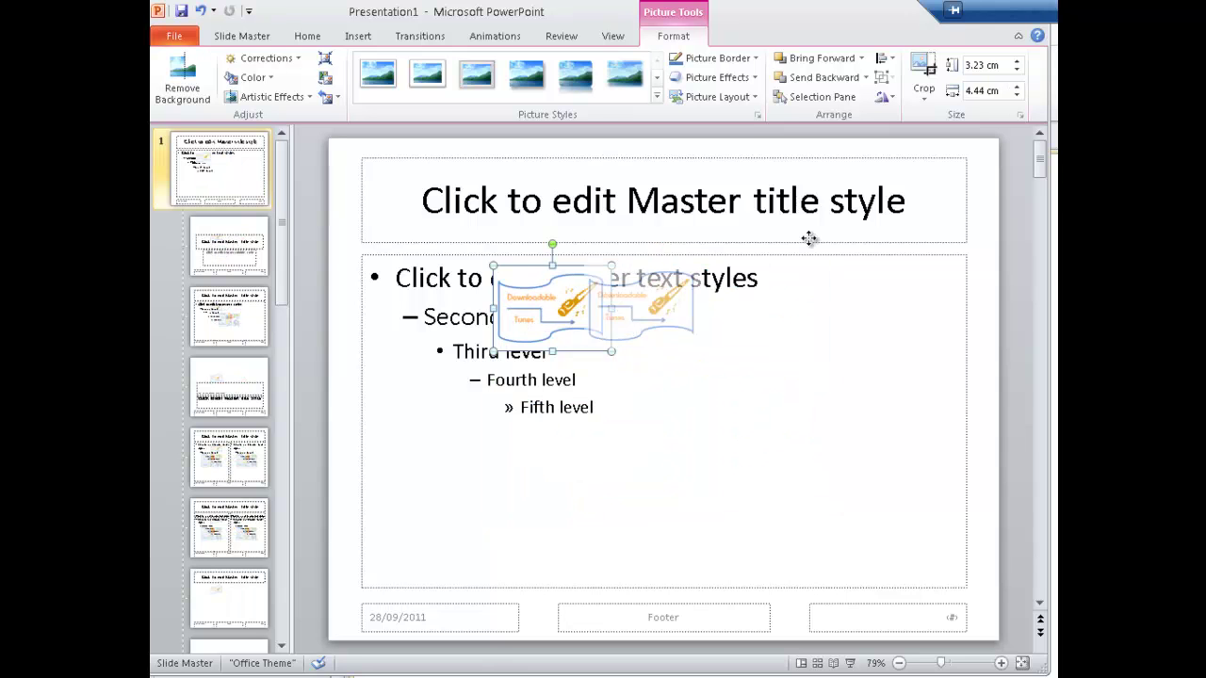
{"action": "left_click_drag", "start_coordinate": [808, 238], "coordinate": [886, 192]}
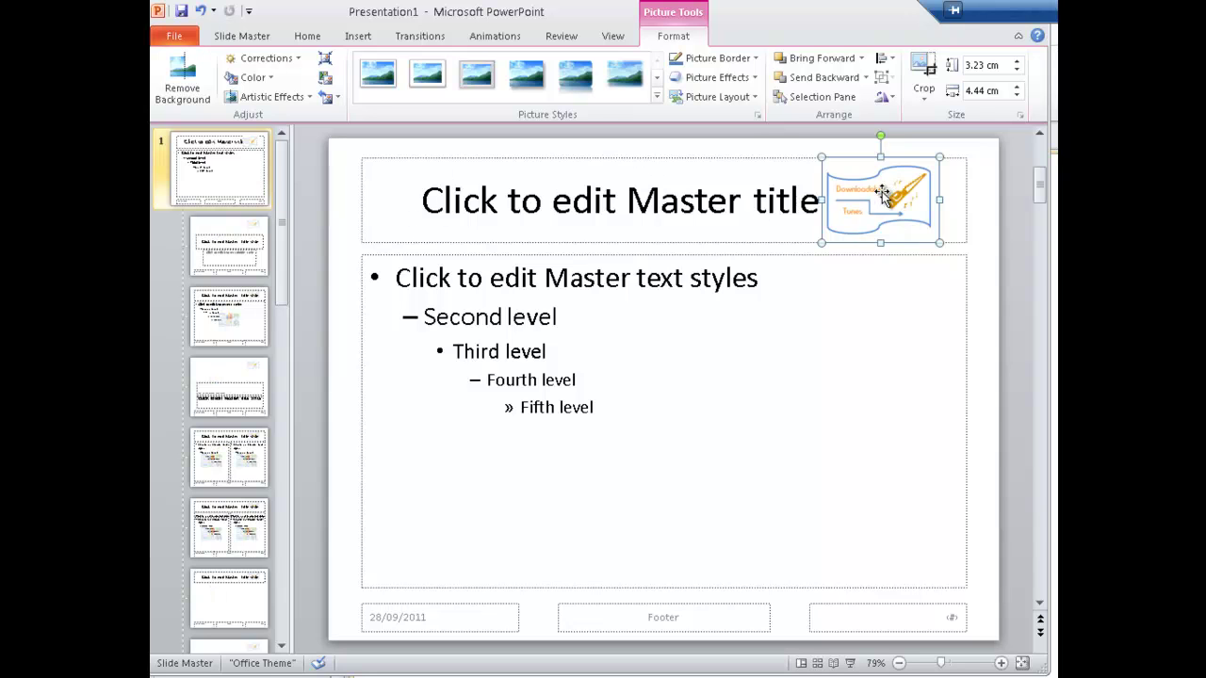
{"action": "left_click", "coordinate": [592, 160]}
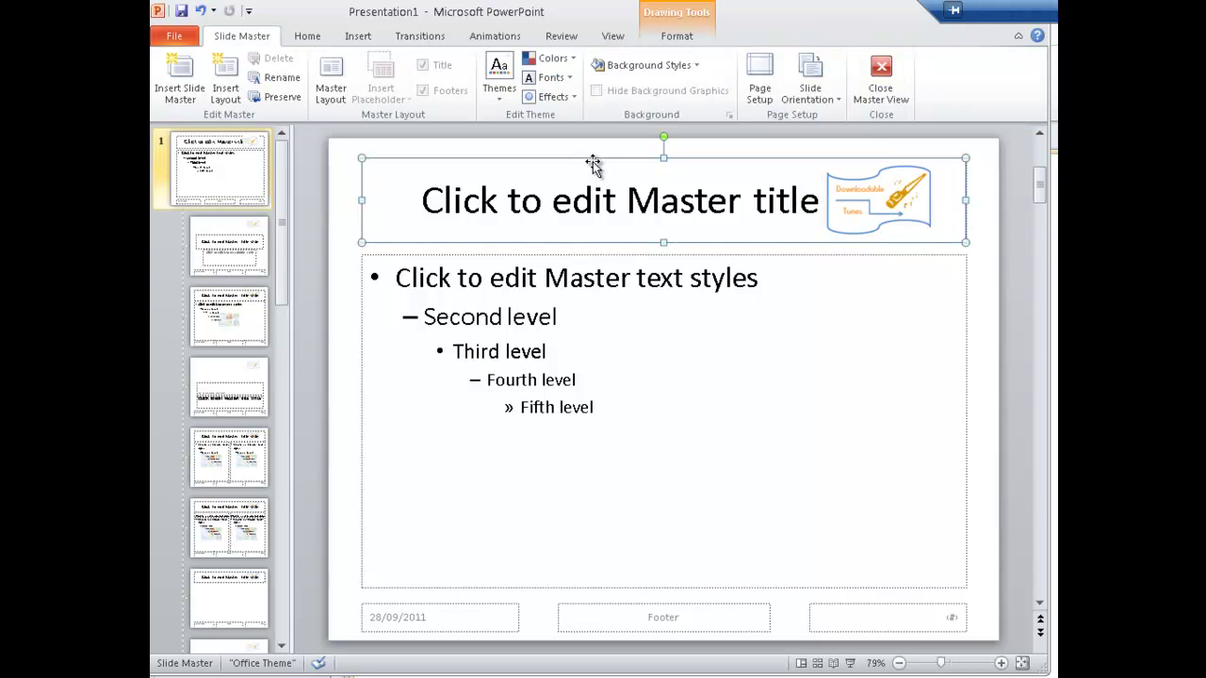
{"action": "mouse_move", "coordinate": [961, 205]}
{"action": "left_mouse_down"}
{"action": "mouse_move", "coordinate": [744, 203]}
{"action": "mouse_move", "coordinate": [852, 198]}
{"action": "mouse_move", "coordinate": [826, 204]}
{"action": "mouse_move", "coordinate": [840, 206]}
{"action": "left_mouse_up"}
{"action": "left_click", "coordinate": [820, 196]}
{"action": "left_click", "coordinate": [787, 199]}
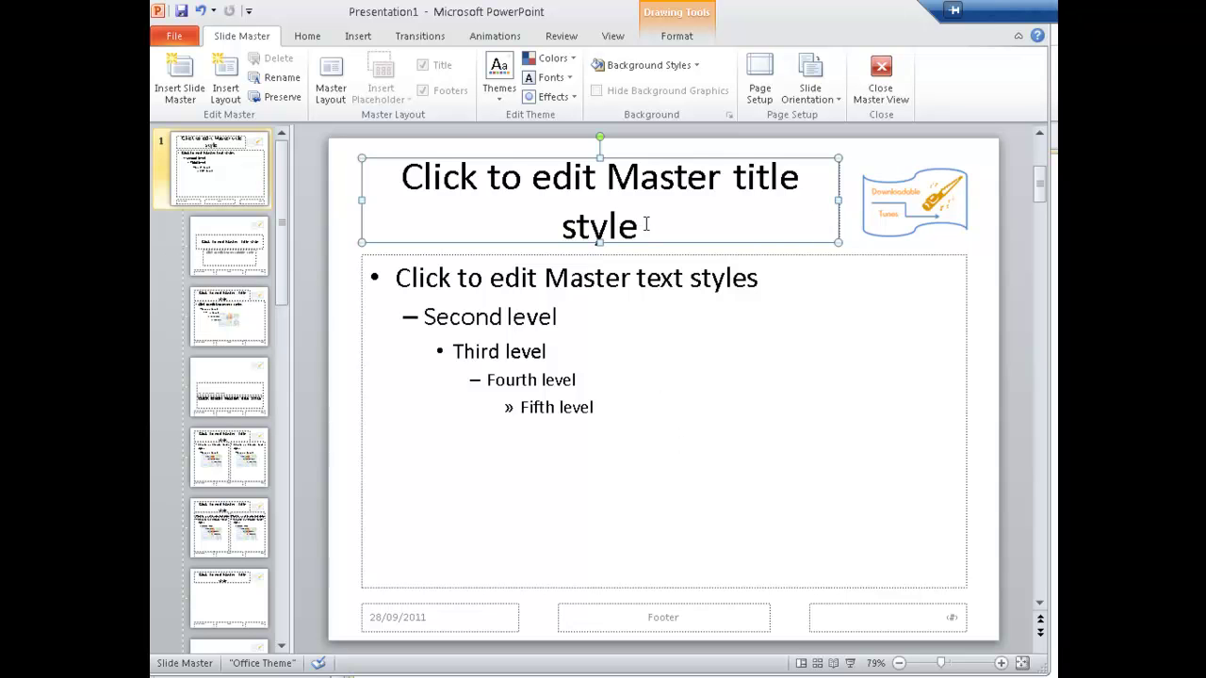
Format the master title text as Arial Black, reduced to 32 pt
{"action": "left_click_drag", "start_coordinate": [643, 226], "coordinate": [429, 168]}
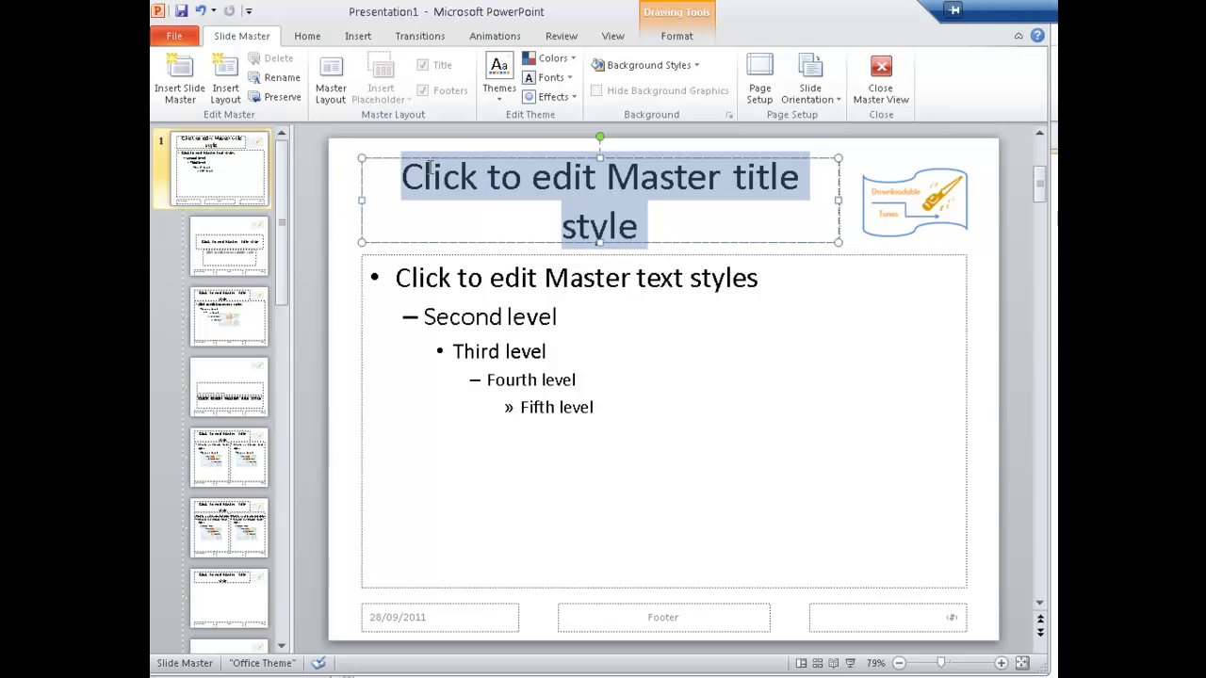
{"action": "left_click", "coordinate": [308, 37]}
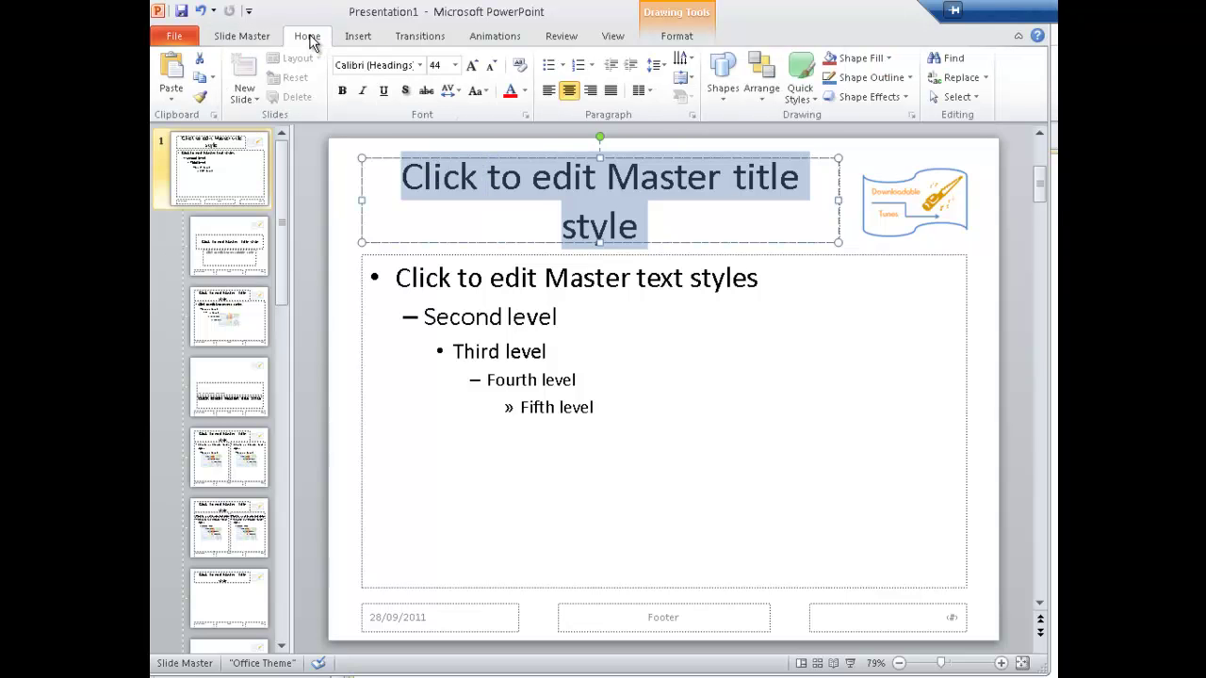
{"action": "left_click", "coordinate": [420, 66]}
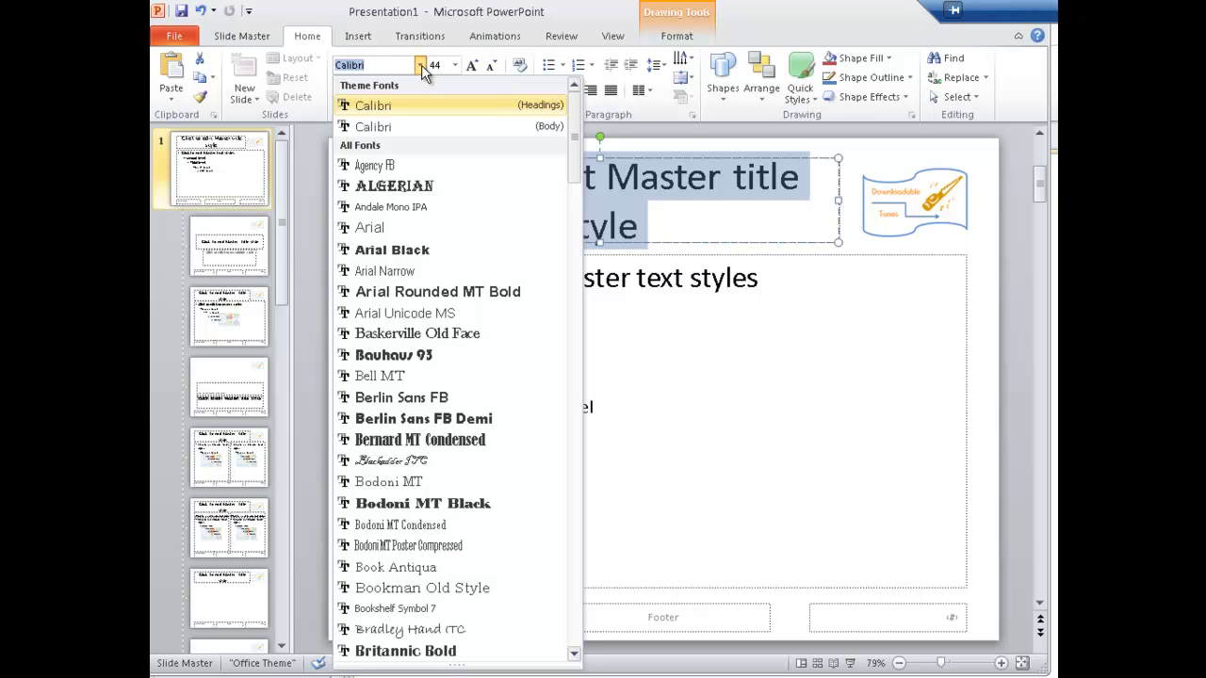
{"action": "left_click", "coordinate": [395, 251]}
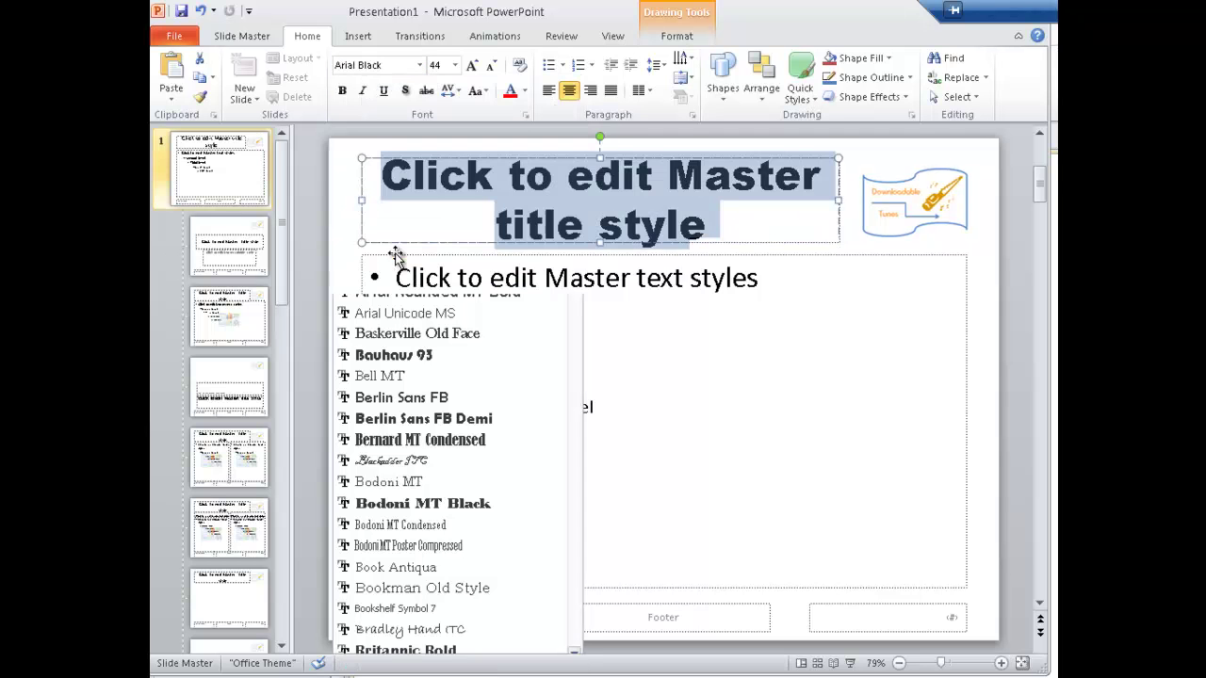
{"action": "left_click", "coordinate": [492, 66]}
{"action": "left_click", "coordinate": [492, 66]}
{"action": "left_click", "coordinate": [492, 66]}
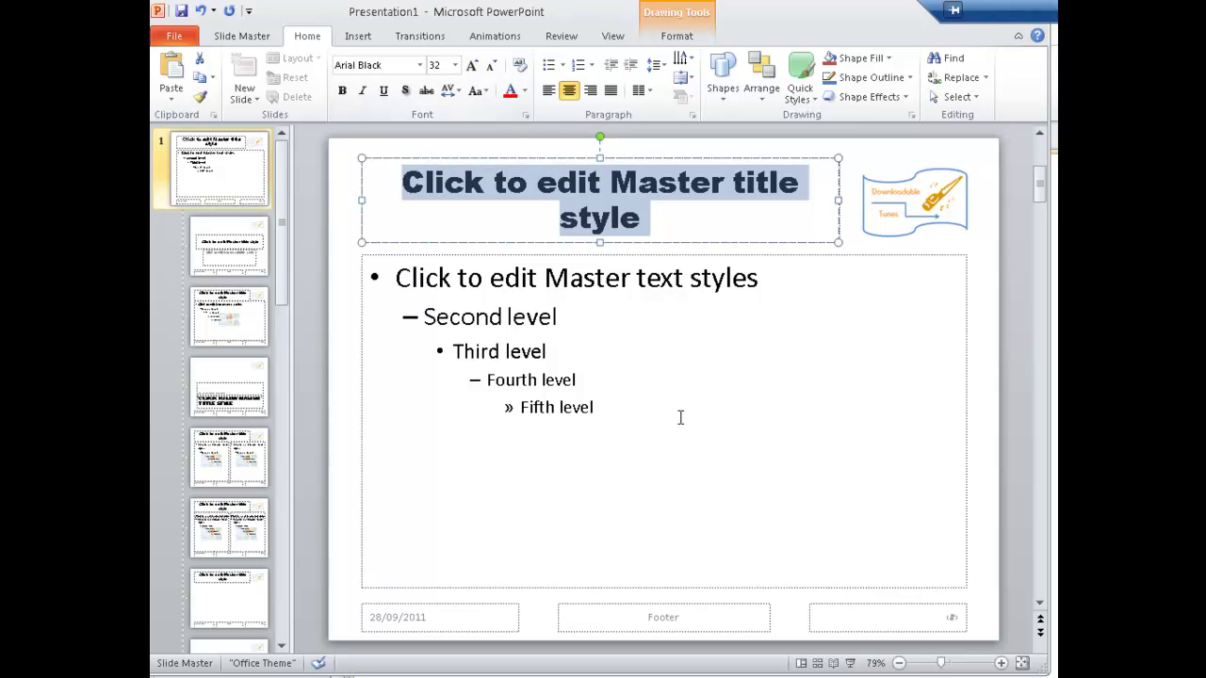
Draw a tall rectangle down the slide master's left edge from the top-left corner
{"action": "left_click", "coordinate": [359, 39]}
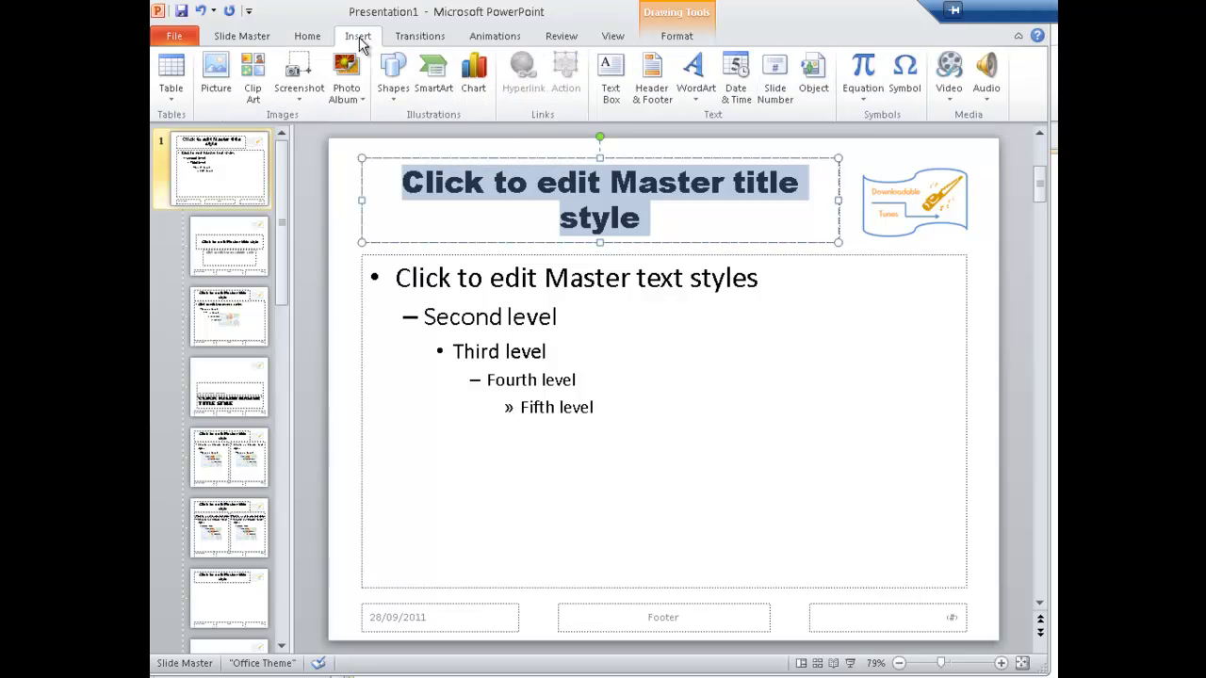
{"action": "left_click", "coordinate": [394, 95]}
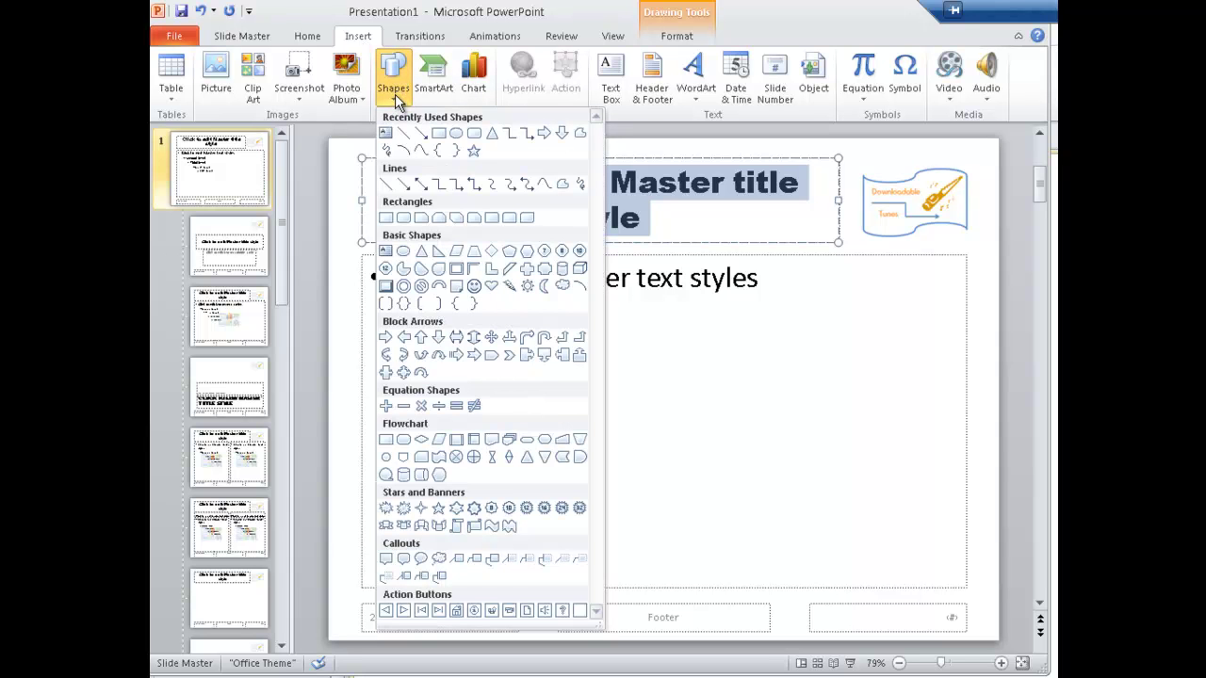
{"action": "left_click", "coordinate": [439, 138]}
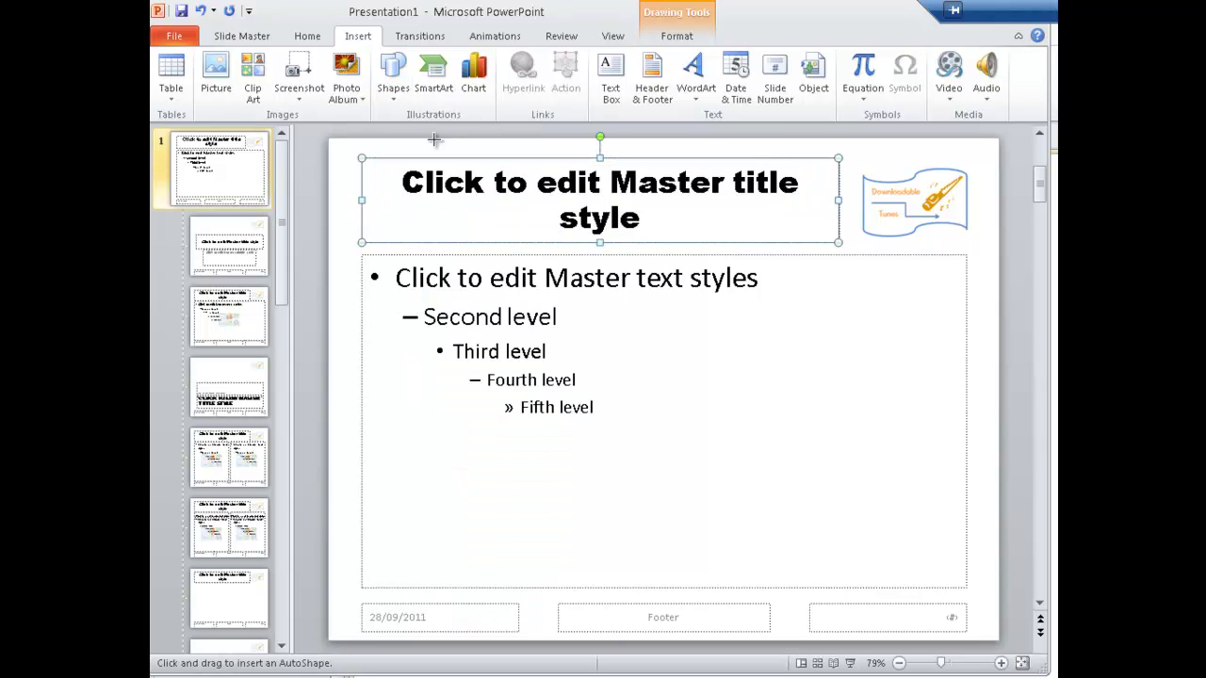
{"action": "left_click_drag", "start_coordinate": [330, 140], "coordinate": [358, 640]}
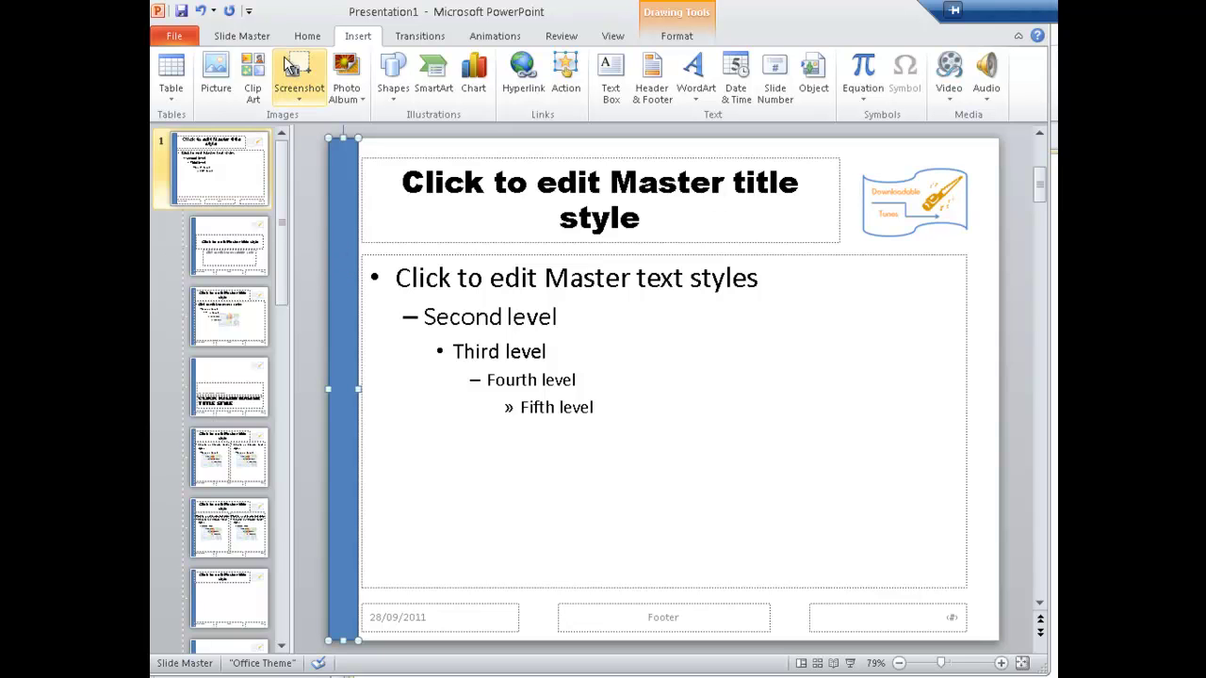
Fill the left bar dark orange with no outline, then deselect it
{"action": "left_click", "coordinate": [301, 40]}
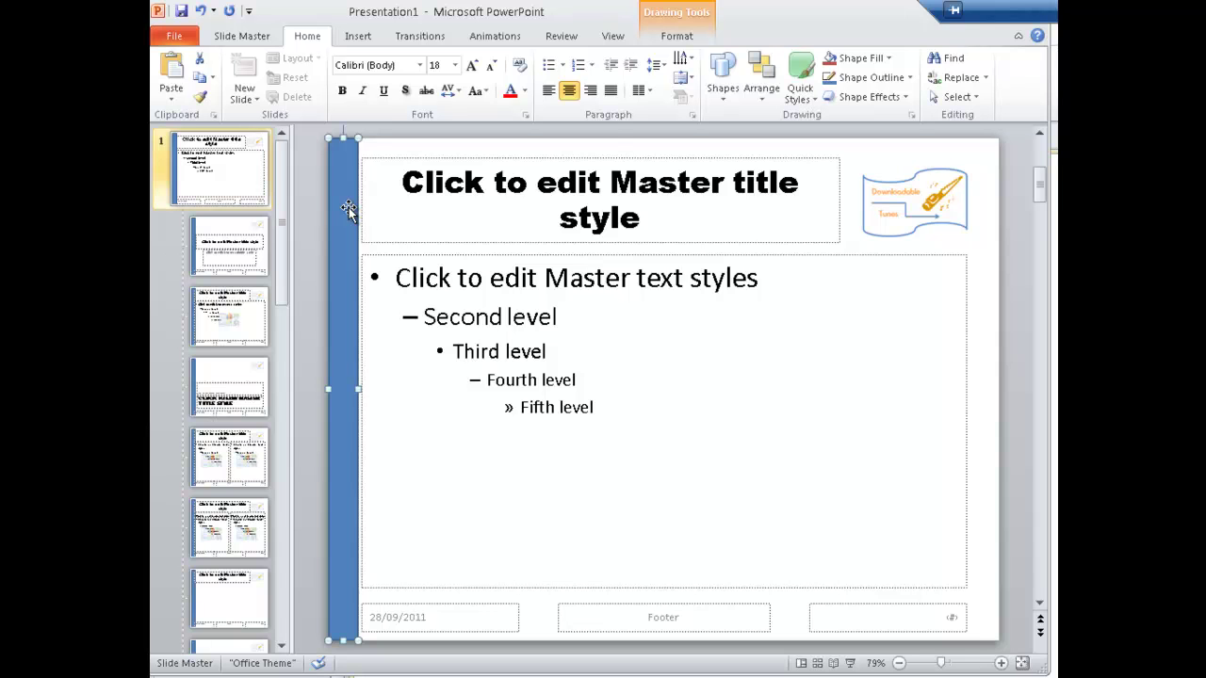
{"action": "left_click", "coordinate": [891, 59]}
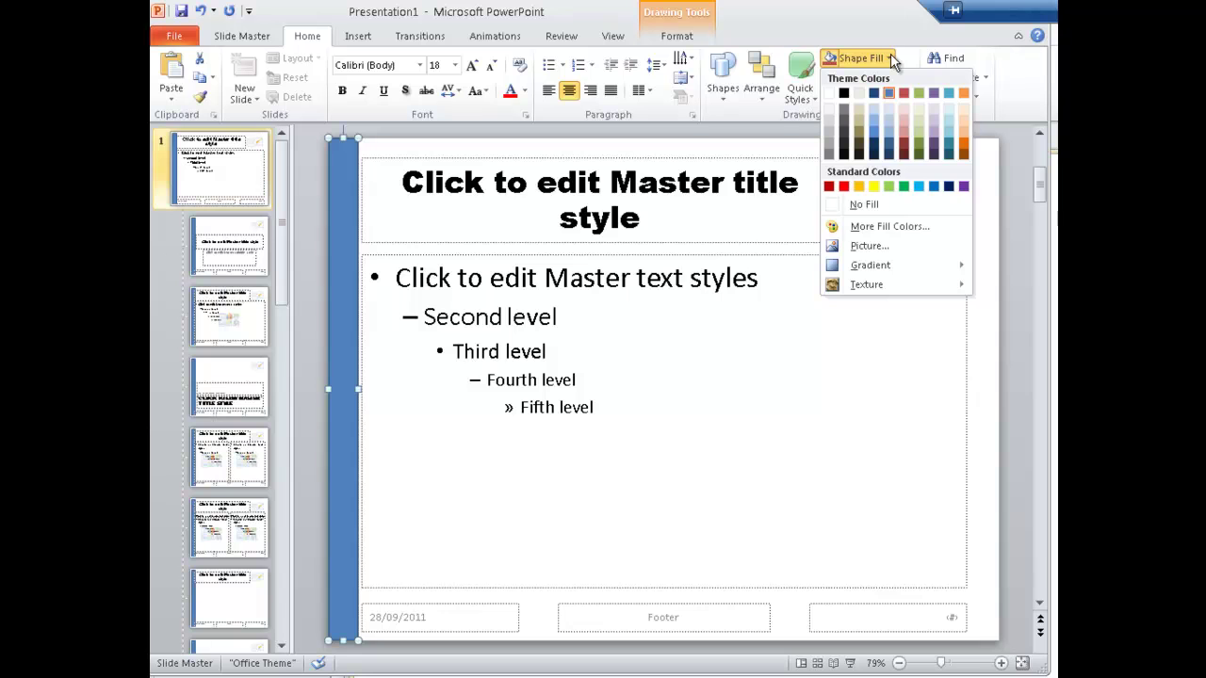
{"action": "left_click", "coordinate": [963, 146]}
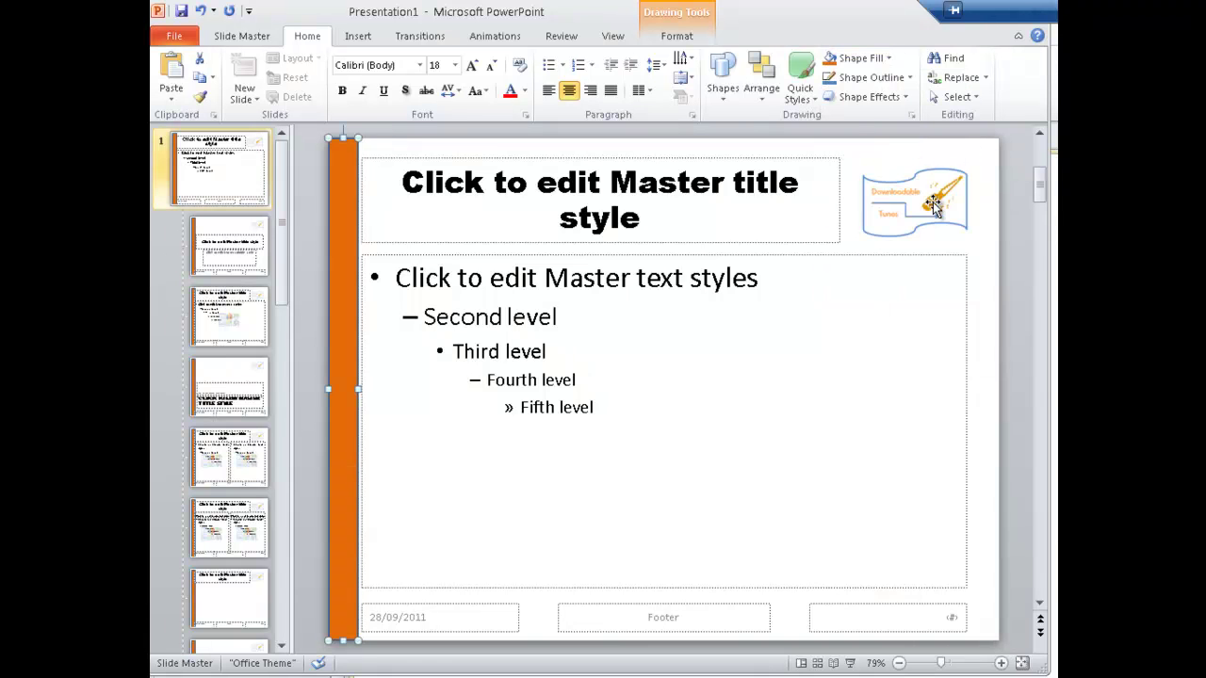
{"action": "left_click", "coordinate": [910, 78]}
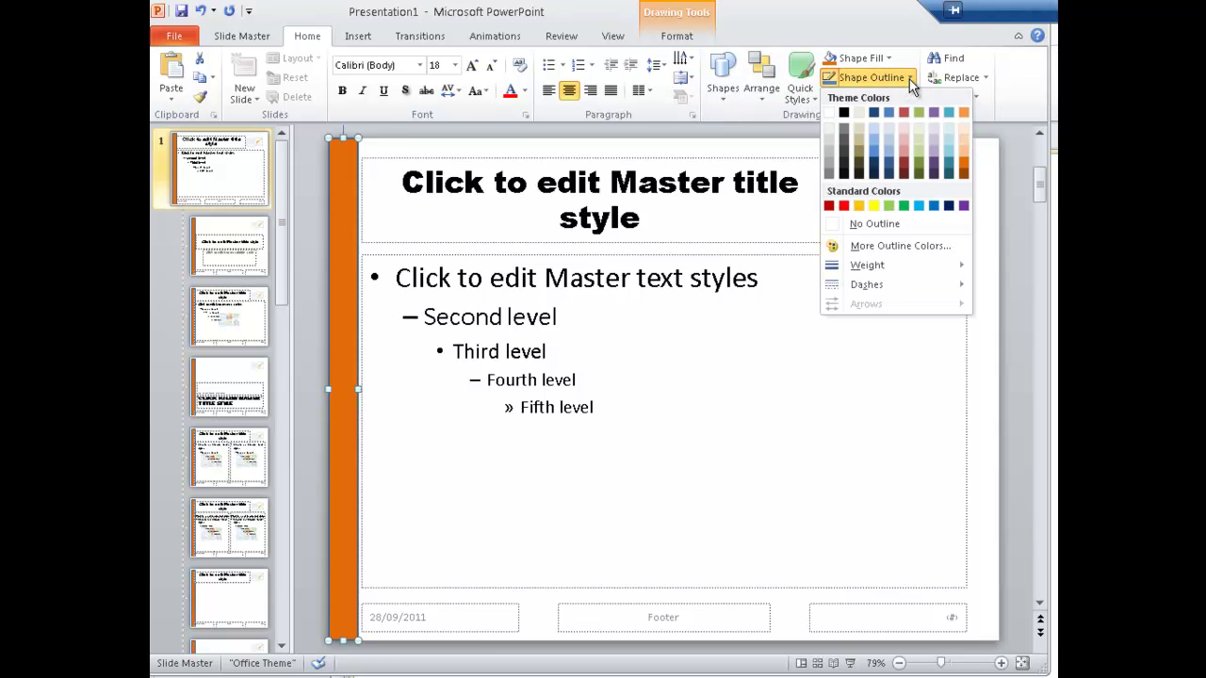
{"action": "left_click", "coordinate": [837, 225]}
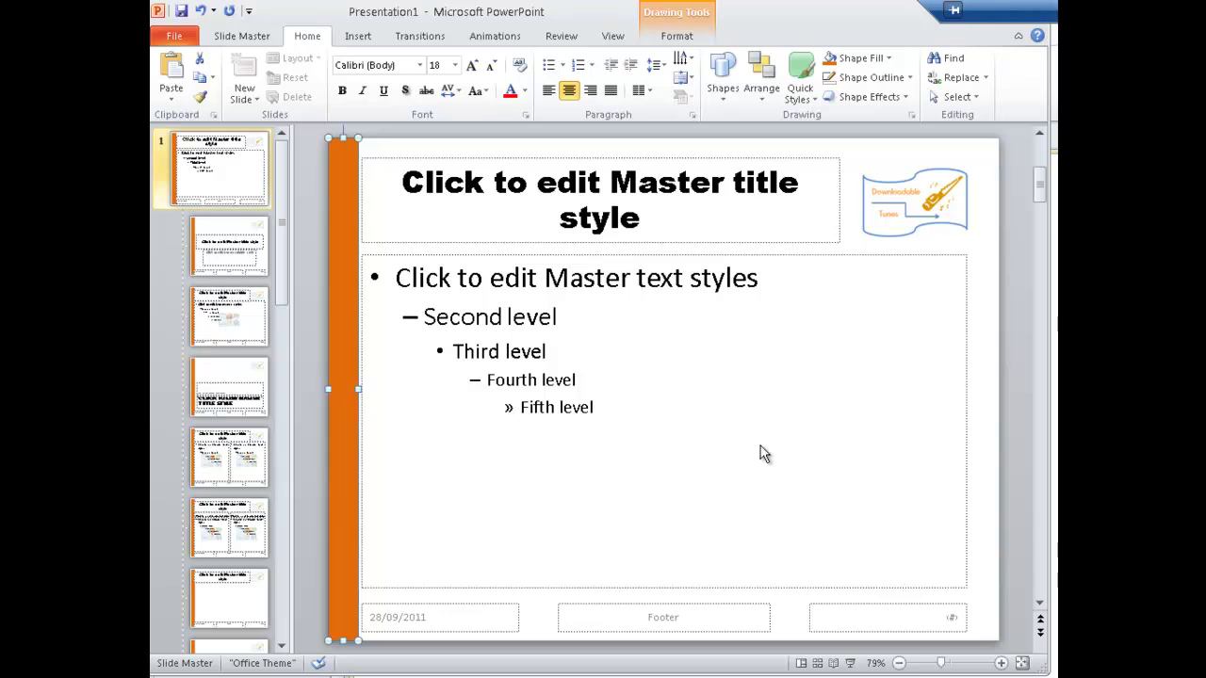
{"action": "key", "text": "Escape"}
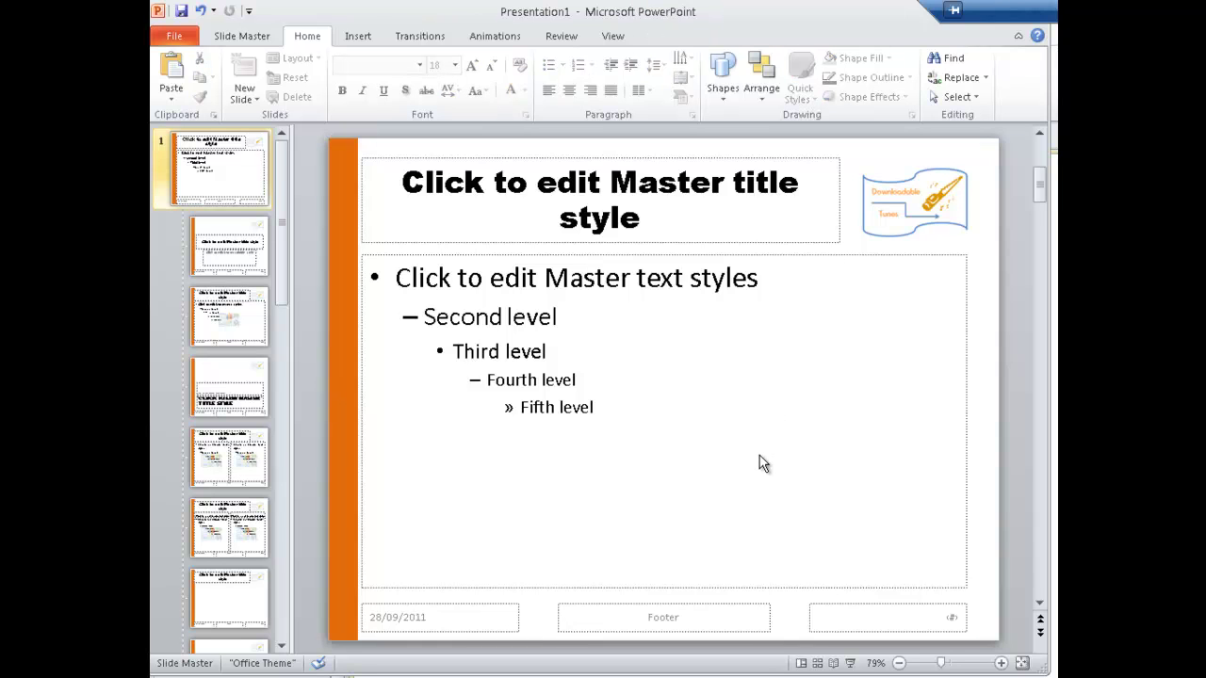
Draw a small oval circle in the master's lower-left area
{"action": "left_click", "coordinate": [358, 36]}
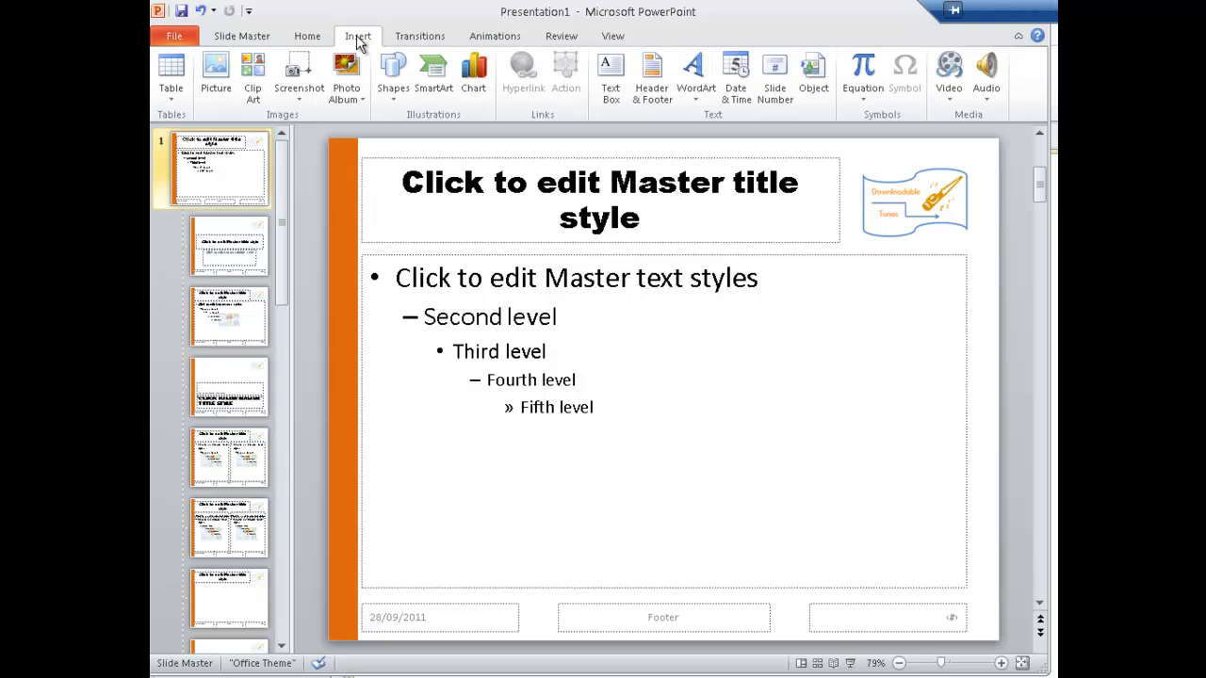
{"action": "left_click", "coordinate": [393, 94]}
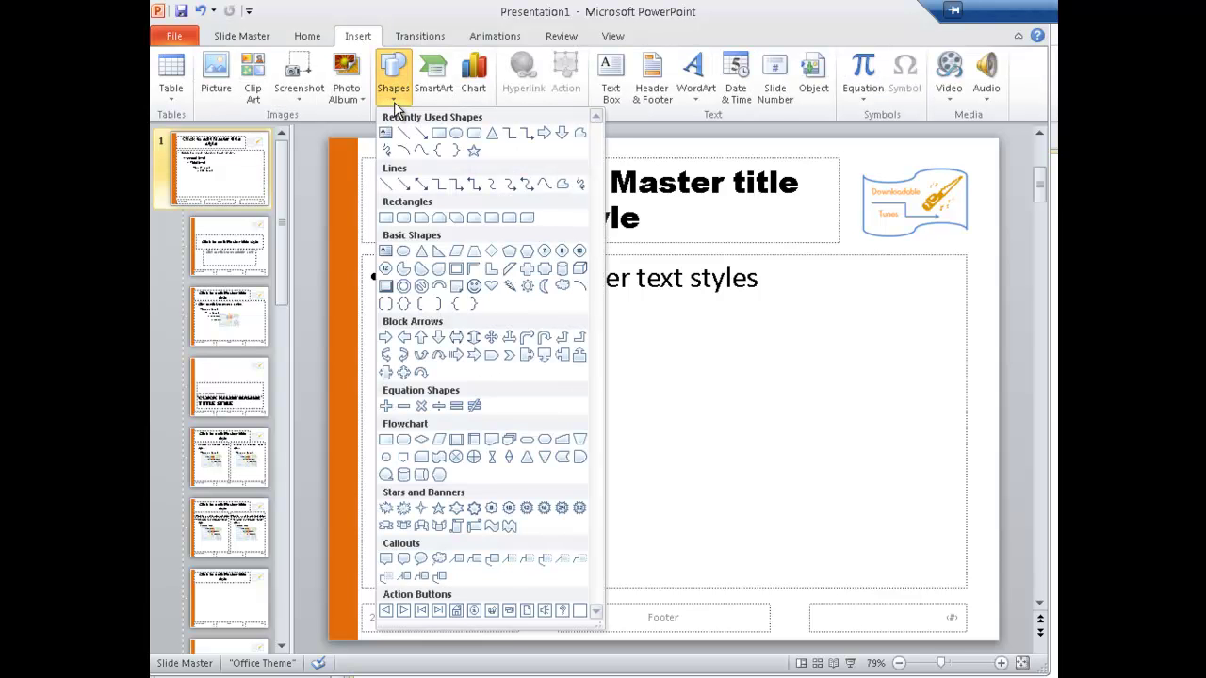
{"action": "left_click", "coordinate": [403, 250]}
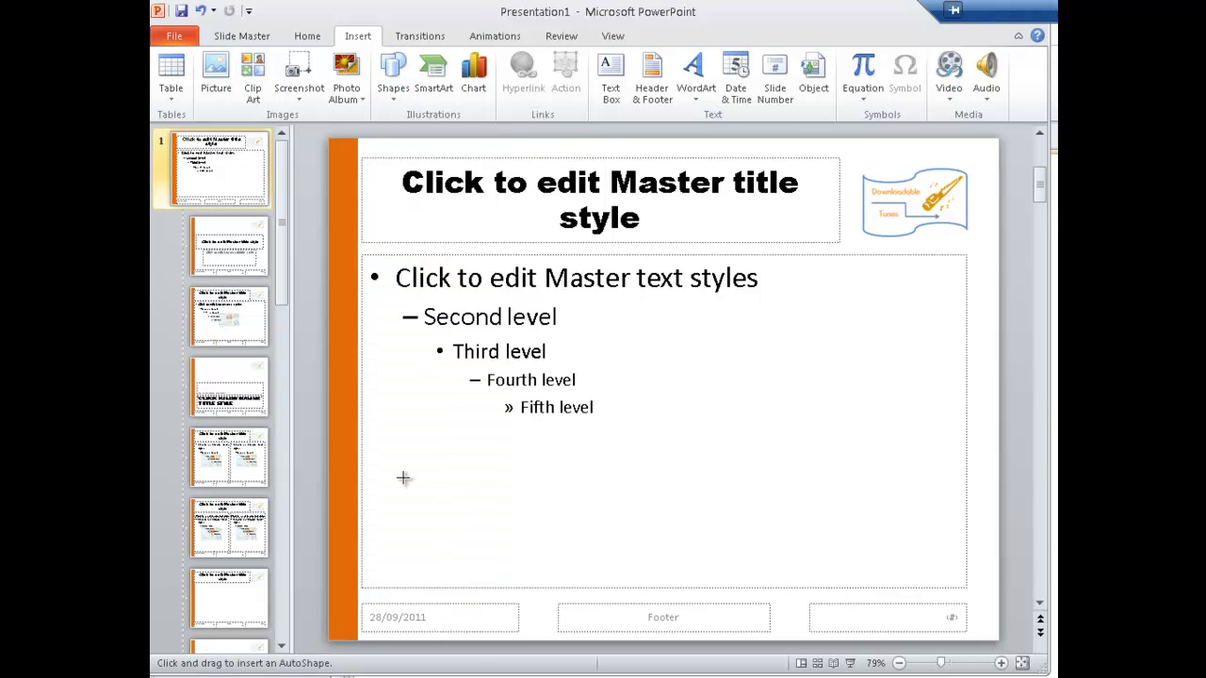
{"action": "left_click_drag", "start_coordinate": [404, 478], "coordinate": [440, 513]}
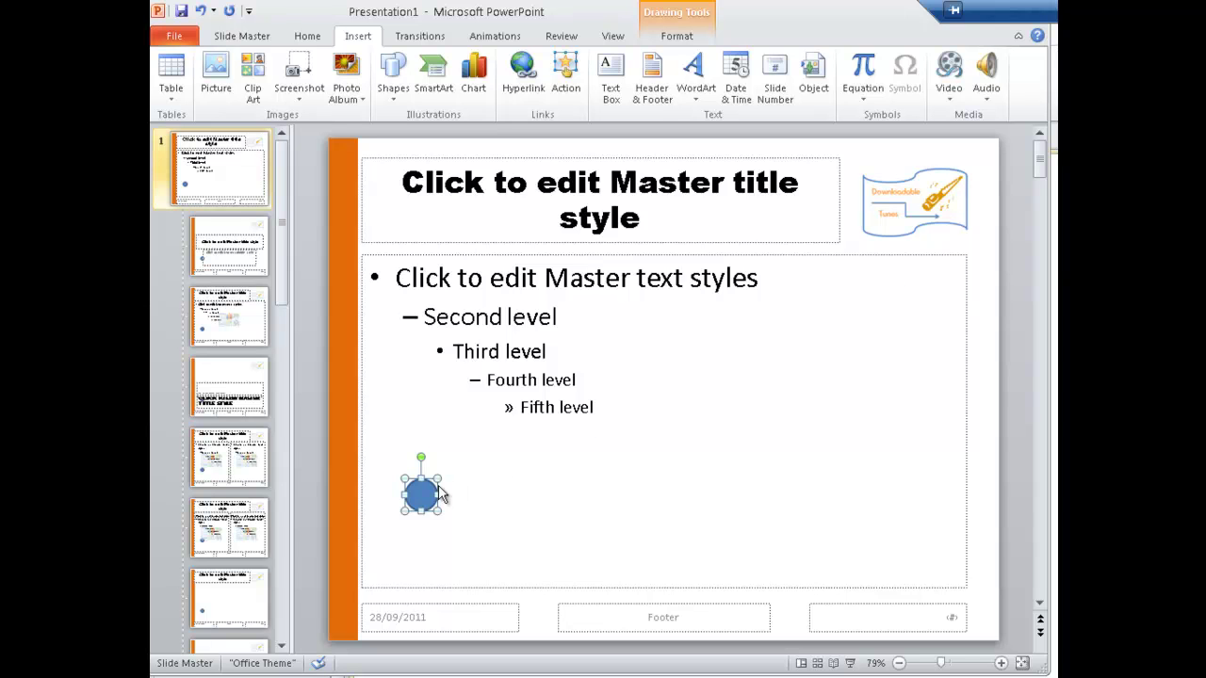
Fill the circle dark blue with no outline and move it into the bottom-left corner
{"action": "left_click", "coordinate": [299, 38]}
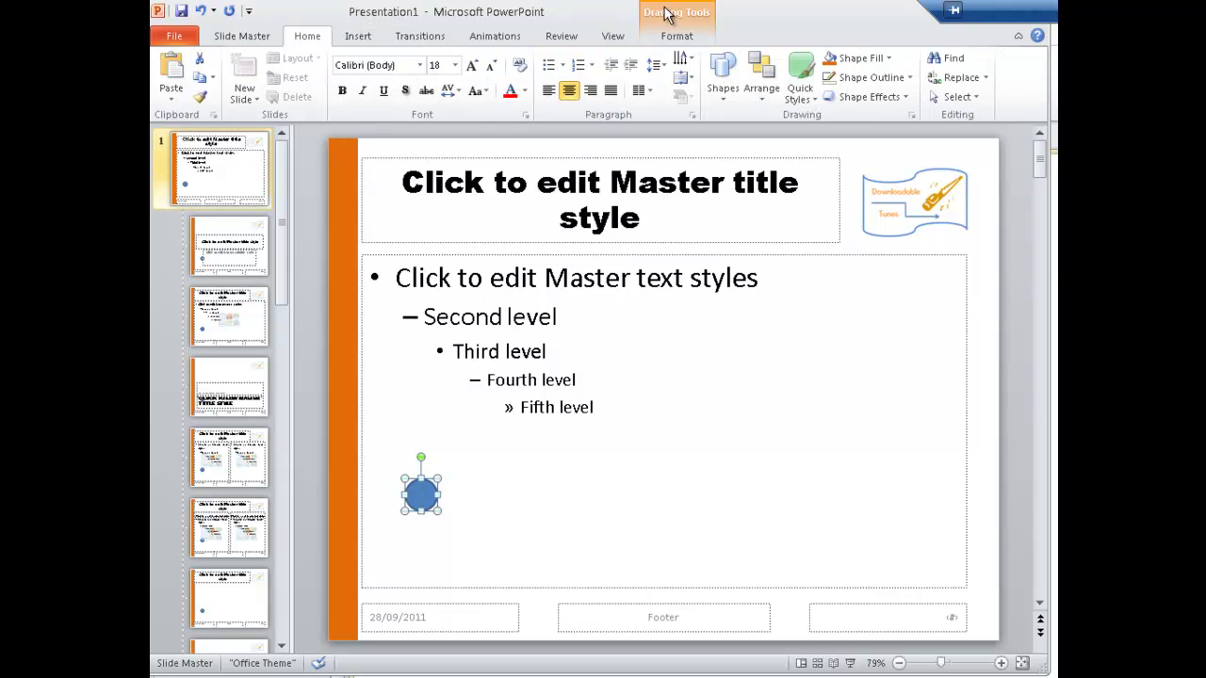
{"action": "left_click", "coordinate": [890, 58]}
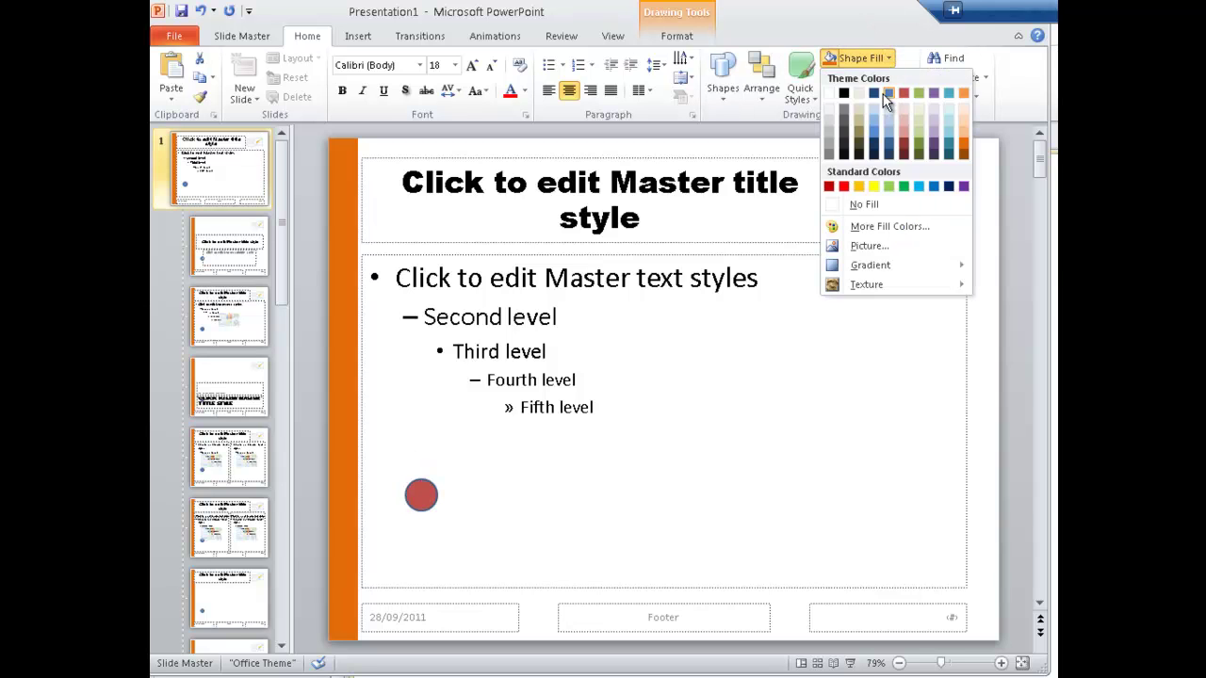
{"action": "left_click", "coordinate": [873, 91]}
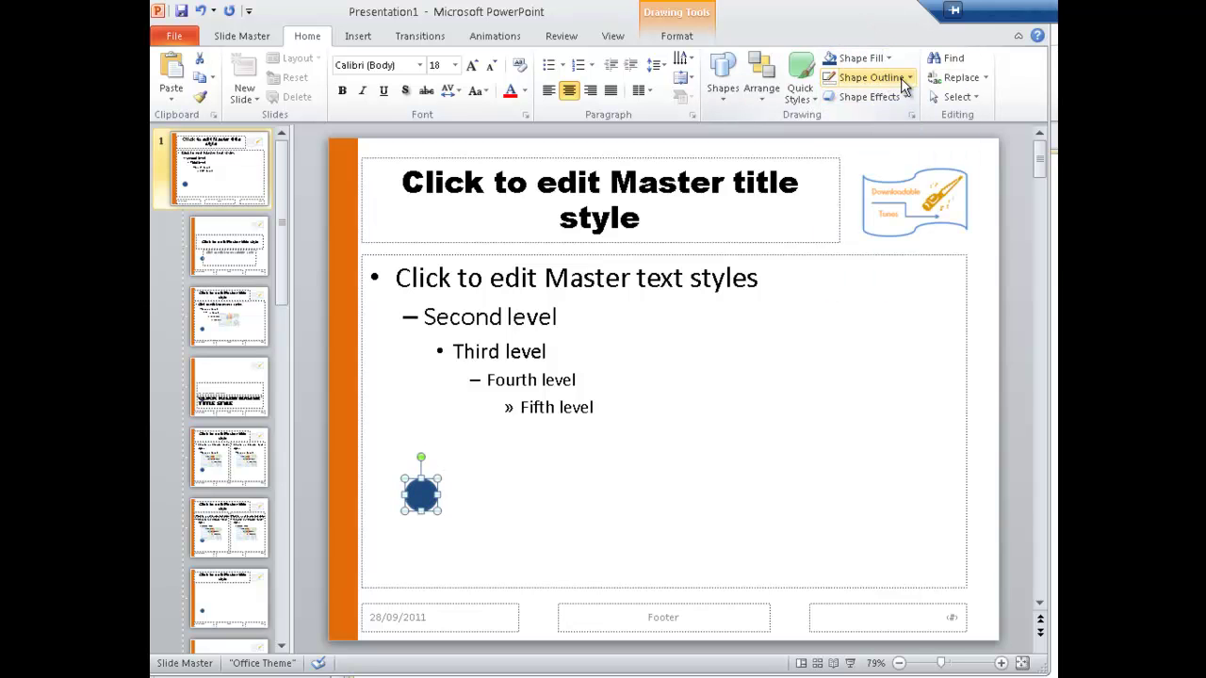
{"action": "left_click", "coordinate": [903, 79]}
{"action": "left_click", "coordinate": [834, 223]}
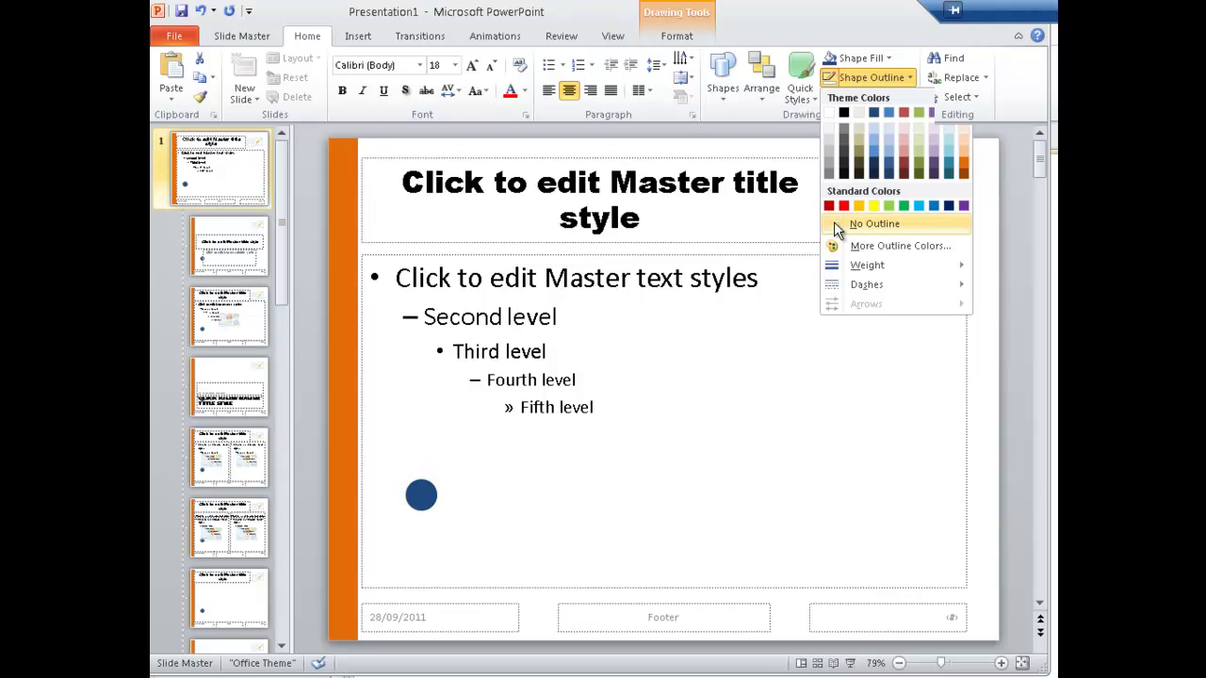
{"action": "mouse_move", "coordinate": [417, 509]}
{"action": "left_mouse_down"}
{"action": "mouse_move", "coordinate": [337, 639]}
{"action": "mouse_move", "coordinate": [343, 623]}
{"action": "left_mouse_up"}
{"action": "left_click", "coordinate": [540, 512]}
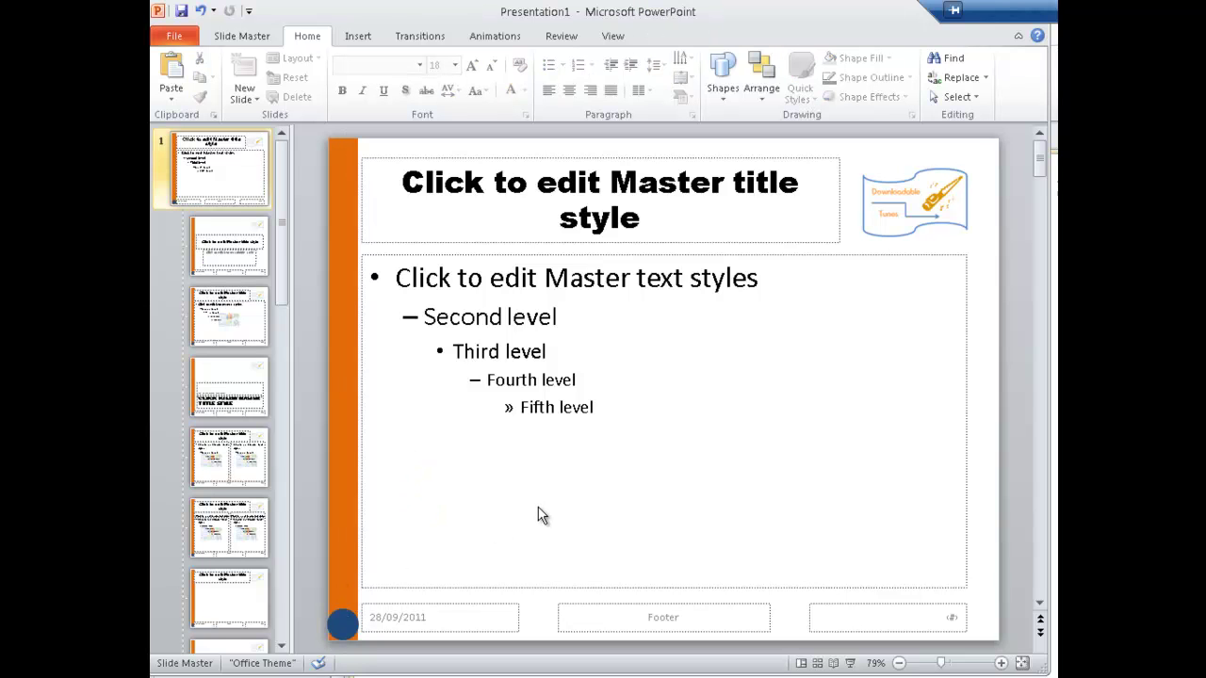
Return to Normal view, add new Title and Content slides, and check they show the logo, bar and circle
{"action": "left_click", "coordinate": [612, 35]}
{"action": "left_click", "coordinate": [164, 77]}
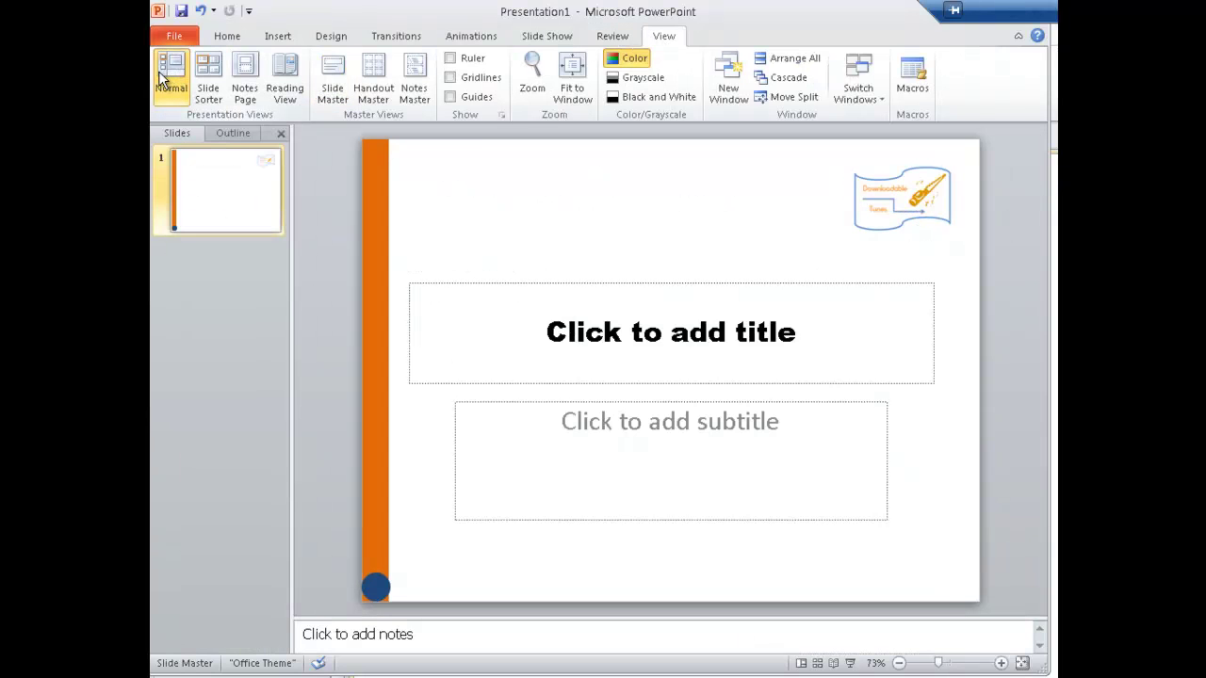
{"action": "left_click", "coordinate": [229, 254]}
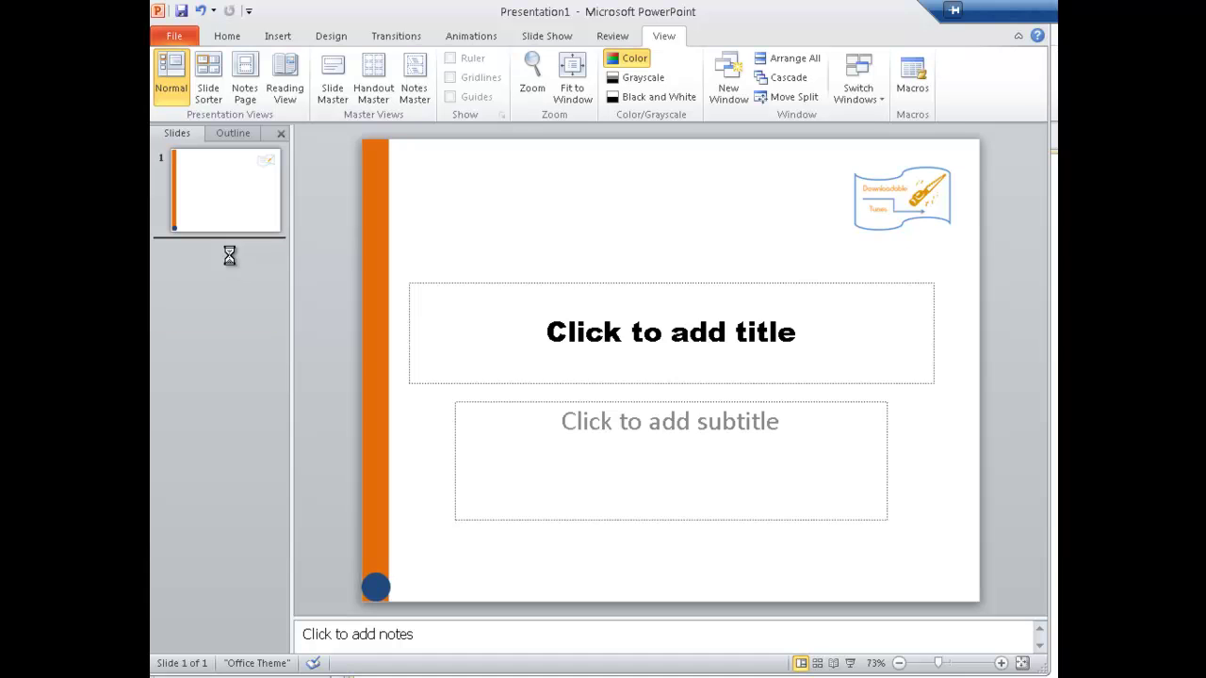
{"action": "key", "text": "Return"}
{"action": "key", "text": "Return"}
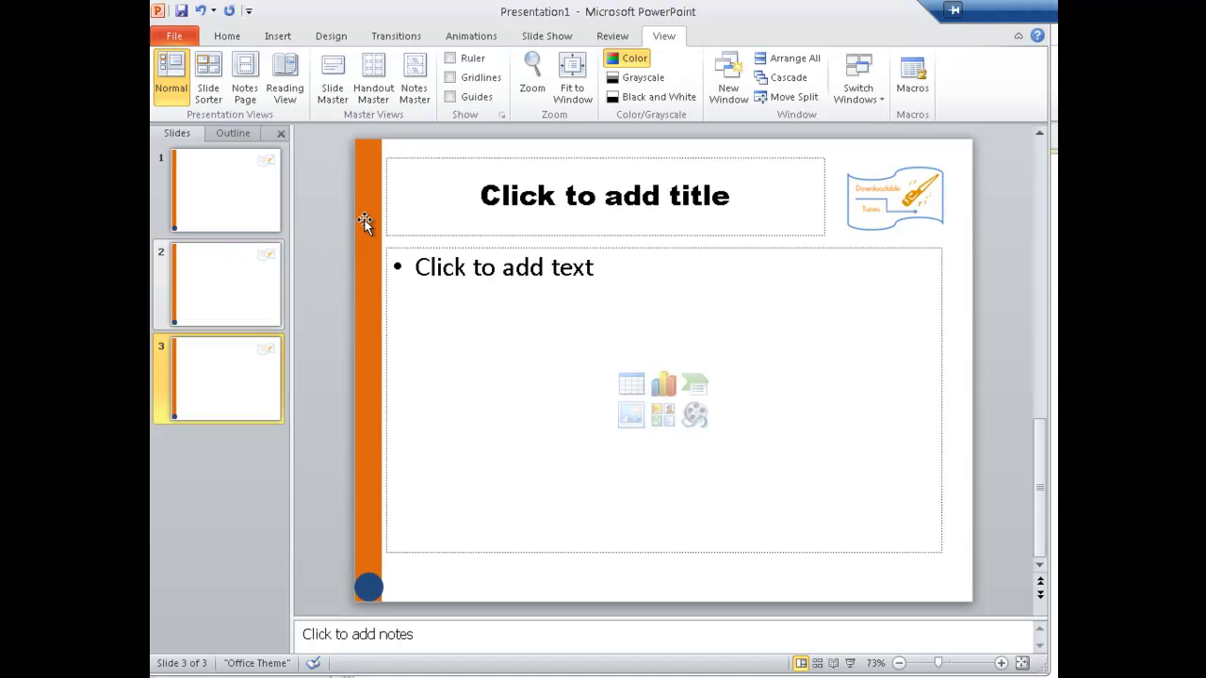
{"action": "left_click", "coordinate": [232, 162]}
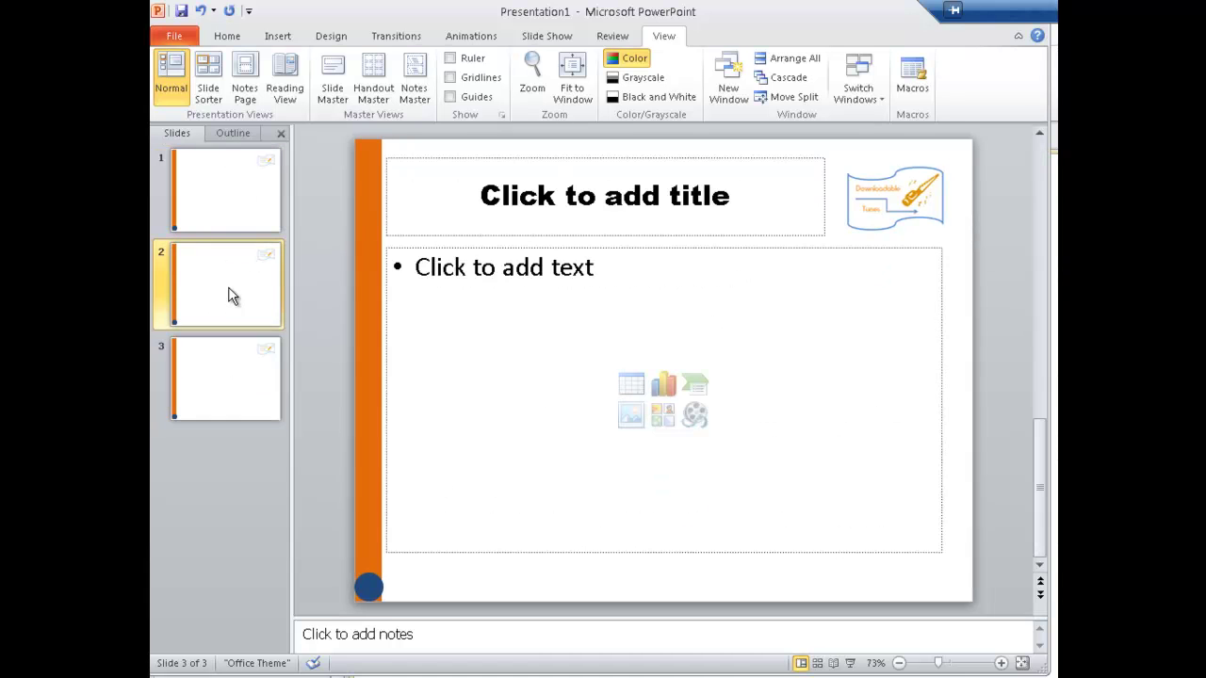
{"action": "left_click", "coordinate": [236, 369]}
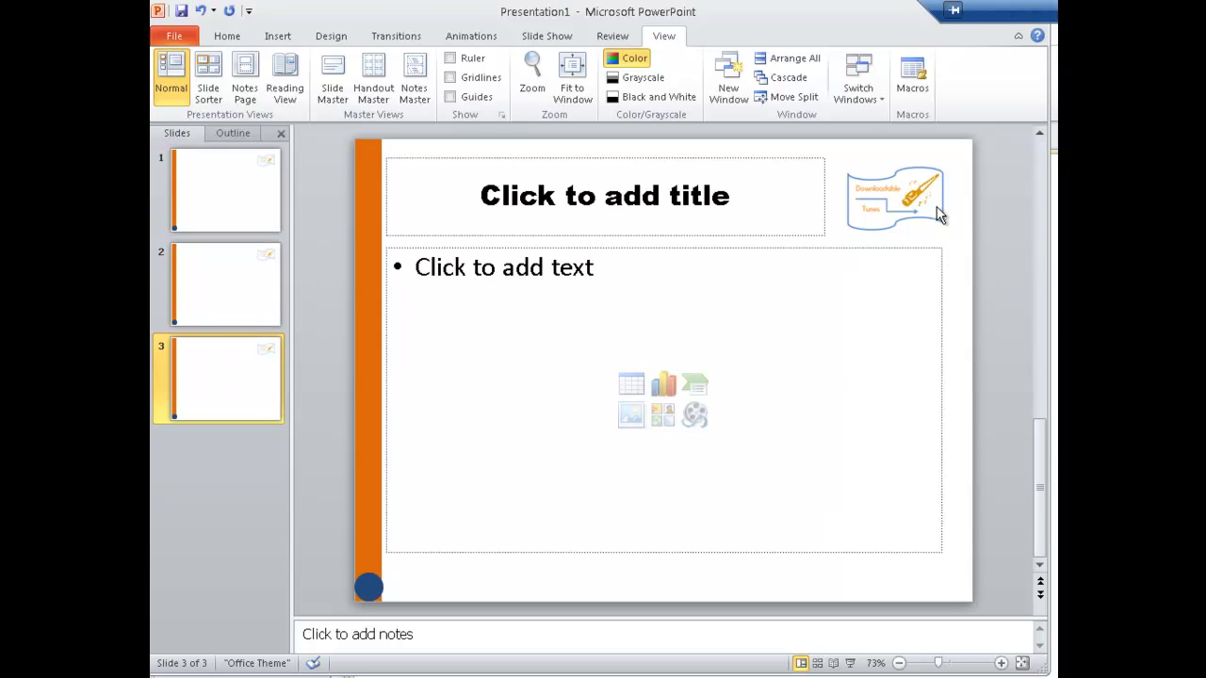